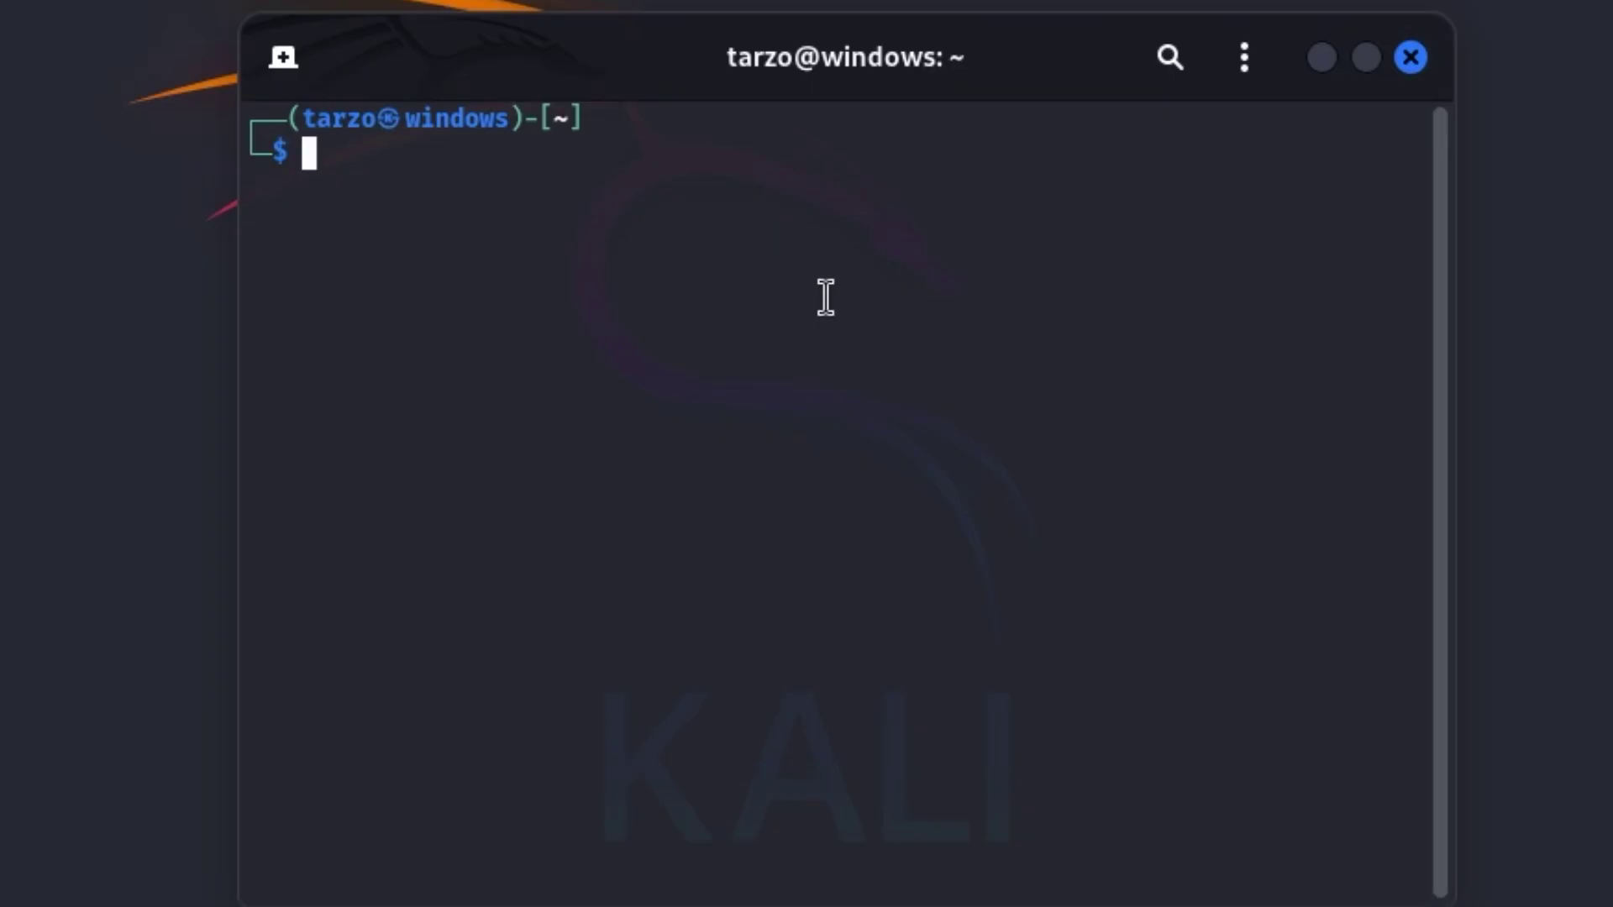
Step: Refresh the package lists with sudo apt update
{"action": "type", "text": "sudo apt "}
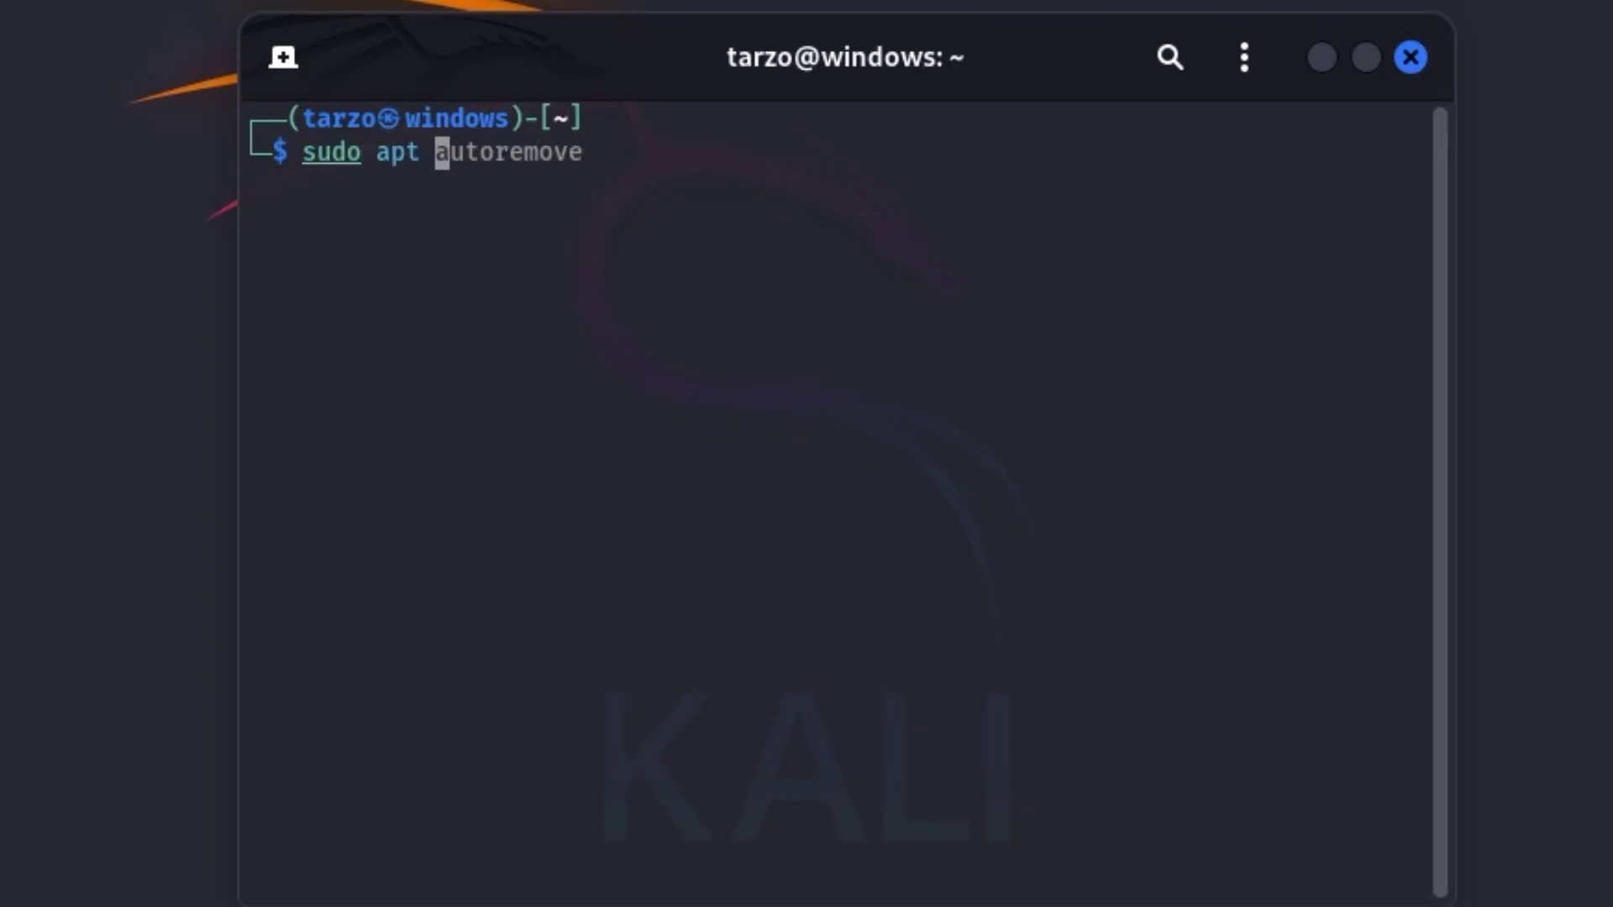
{"action": "type", "text": "update"}
{"action": "key", "text": "Return"}
{"action": "key", "text": "Return"}
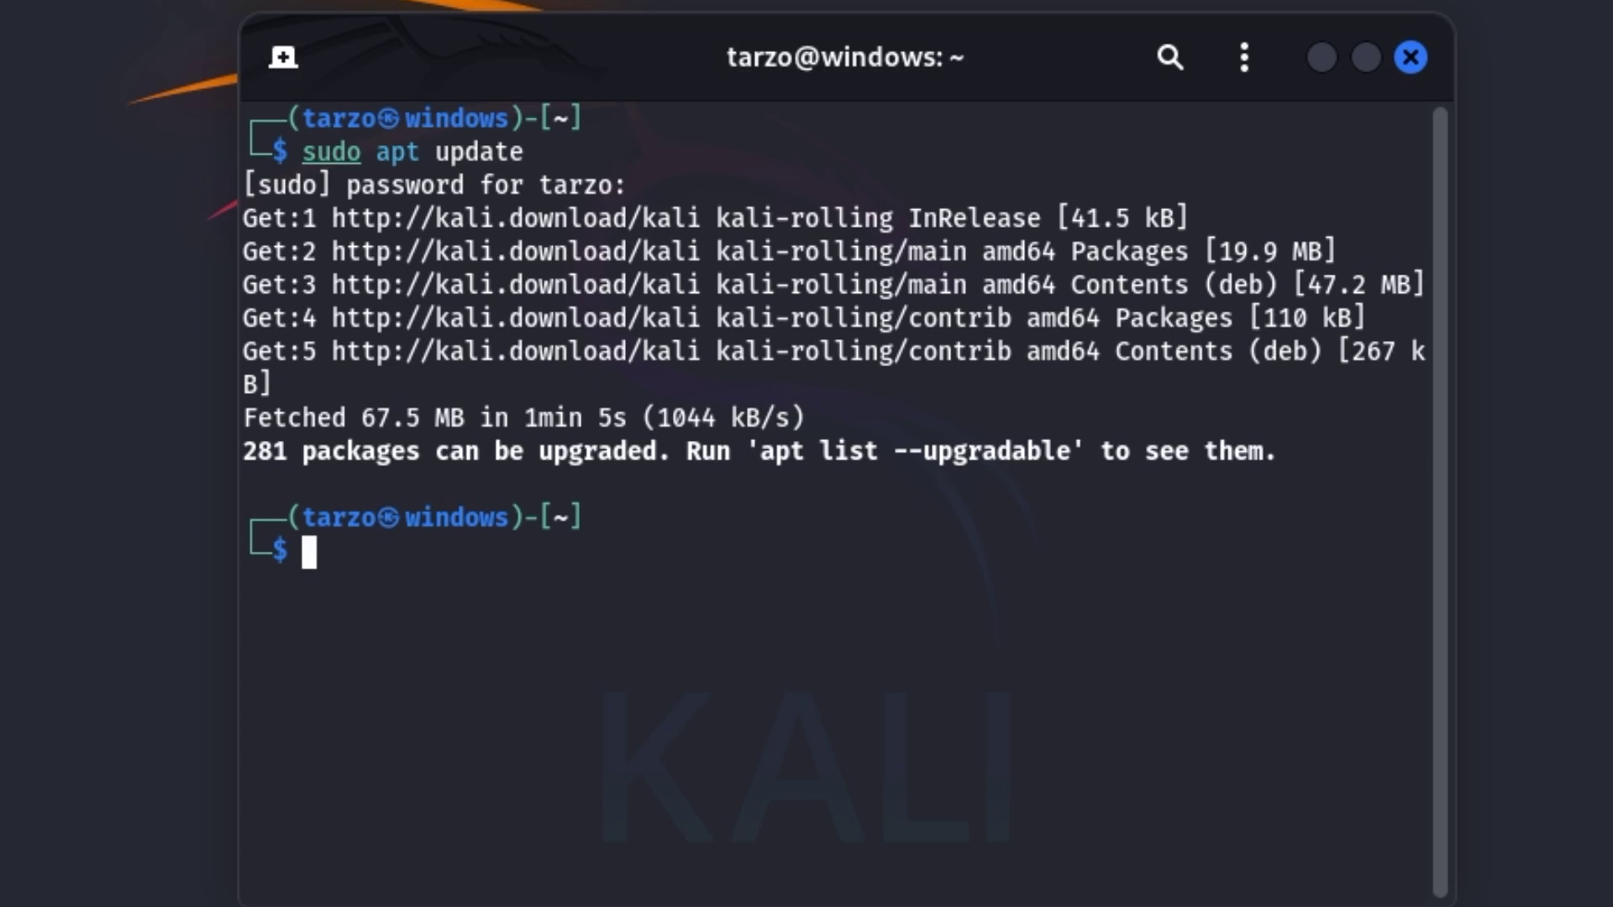
Step: Clear the terminal and install libreoffice and libreoffice-gtk4 with apt, confirming with Y
{"action": "type", "text": "clear"}
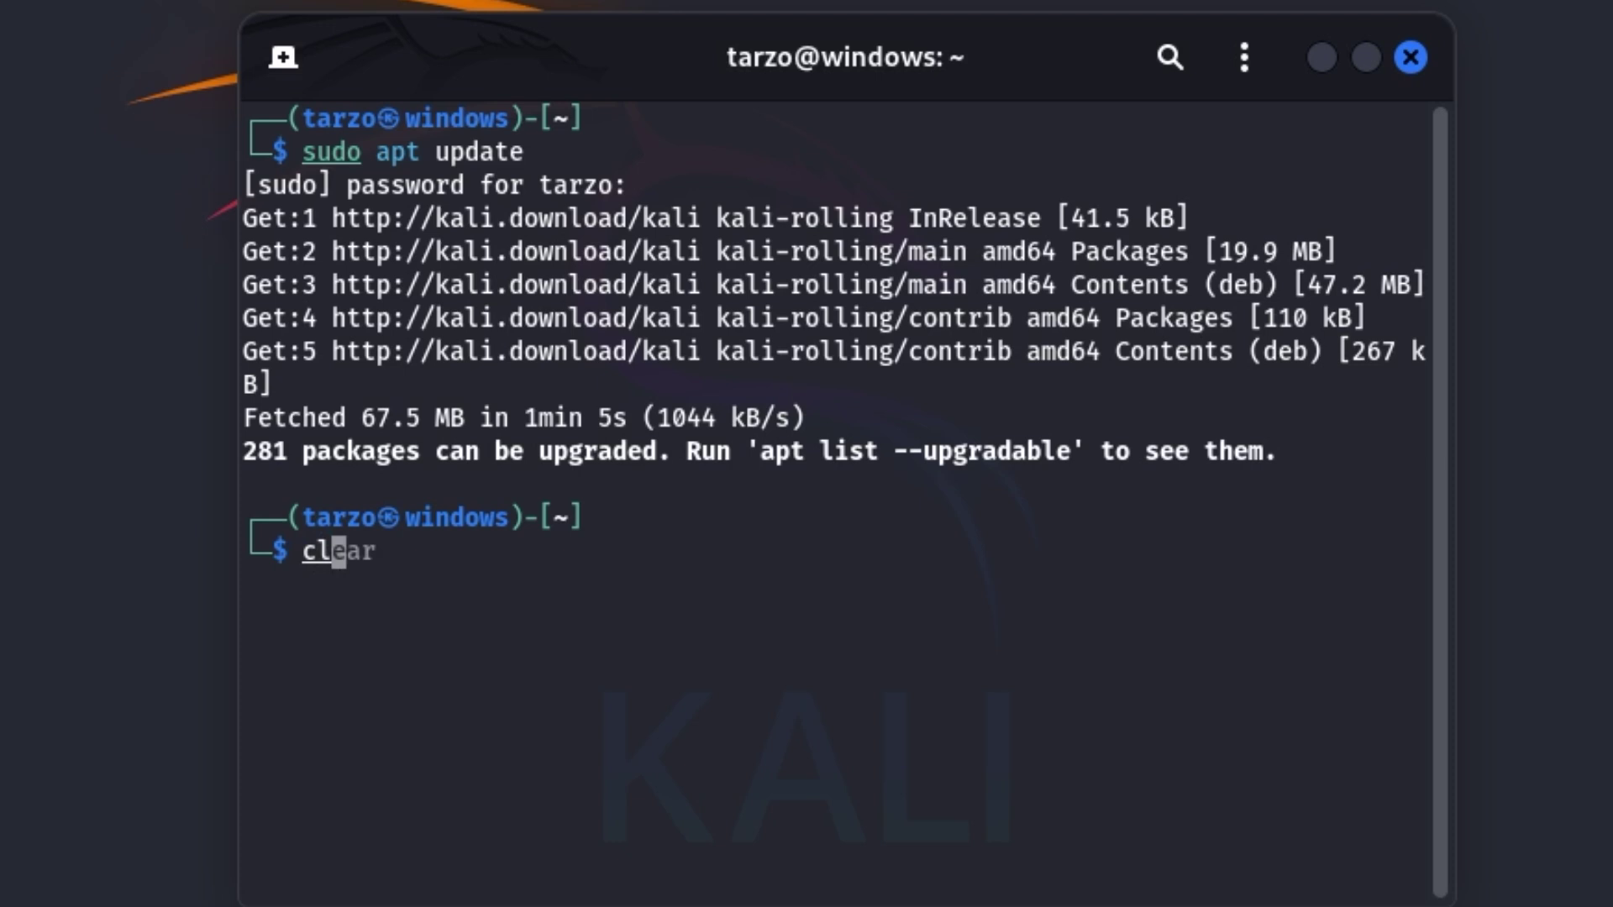
{"action": "key", "text": "Return"}
{"action": "type", "text": "sudo "}
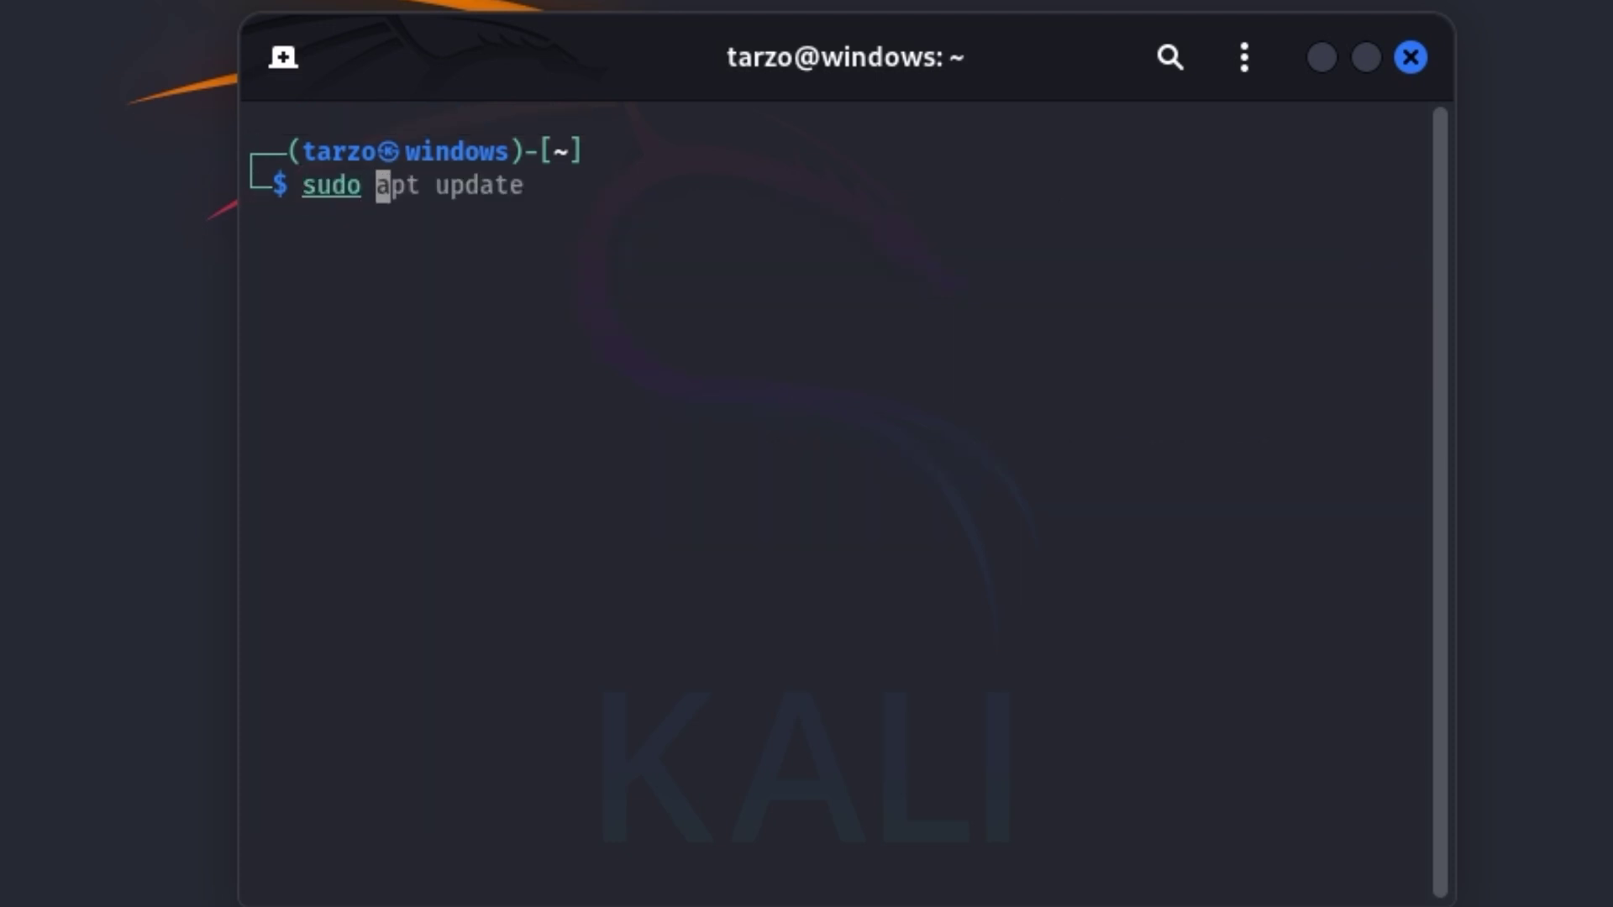
{"action": "type", "text": "apt install "}
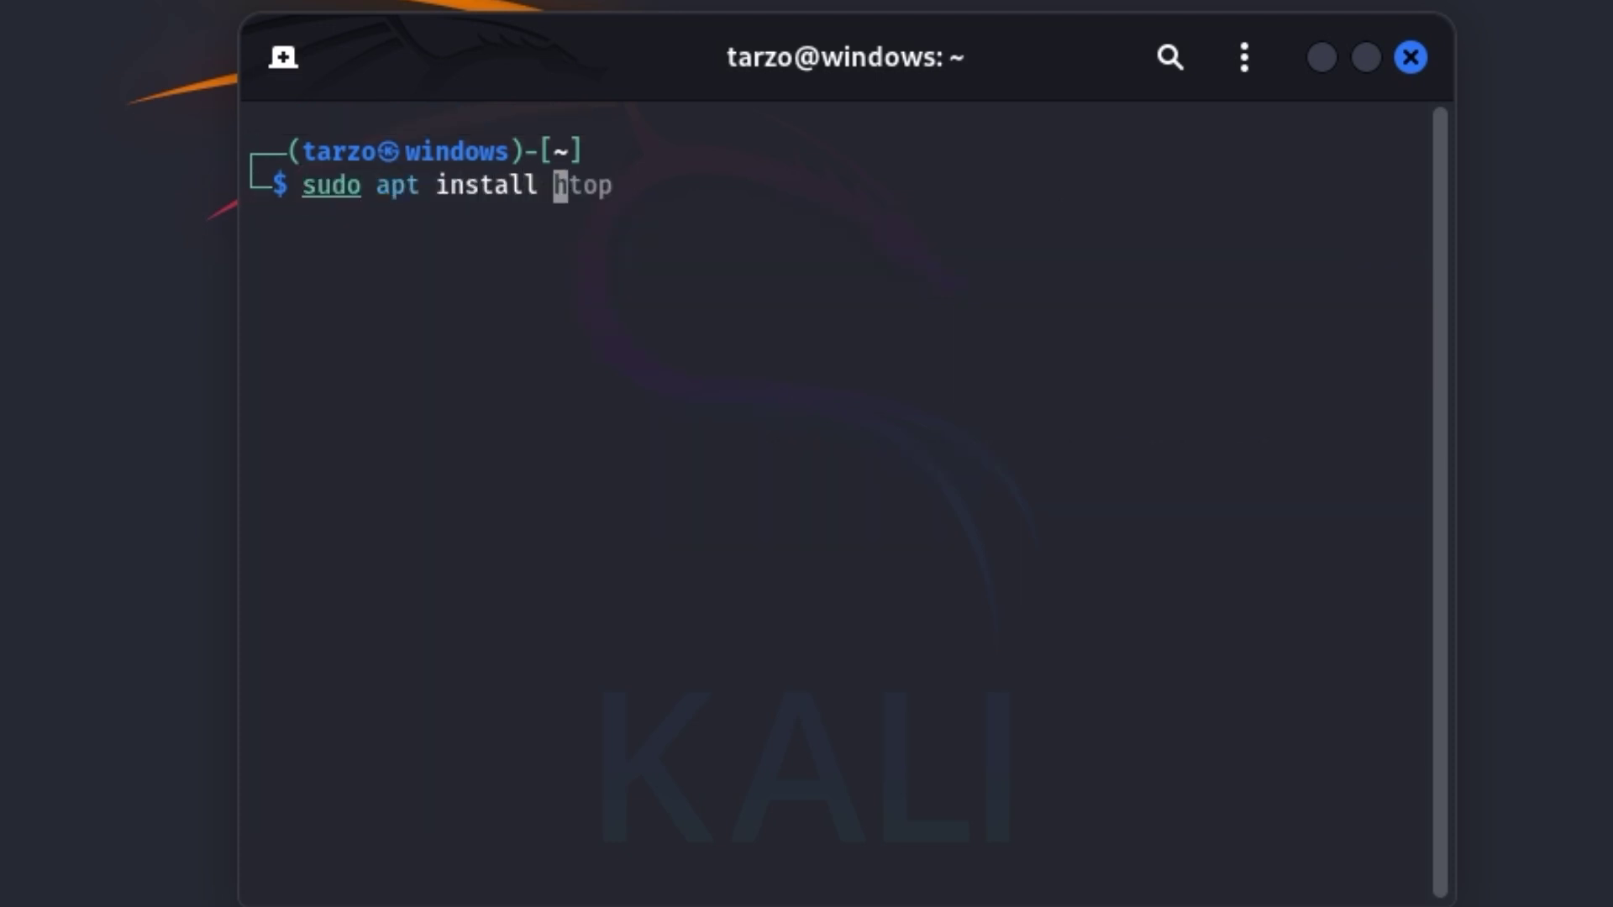
{"action": "type", "text": "libre"}
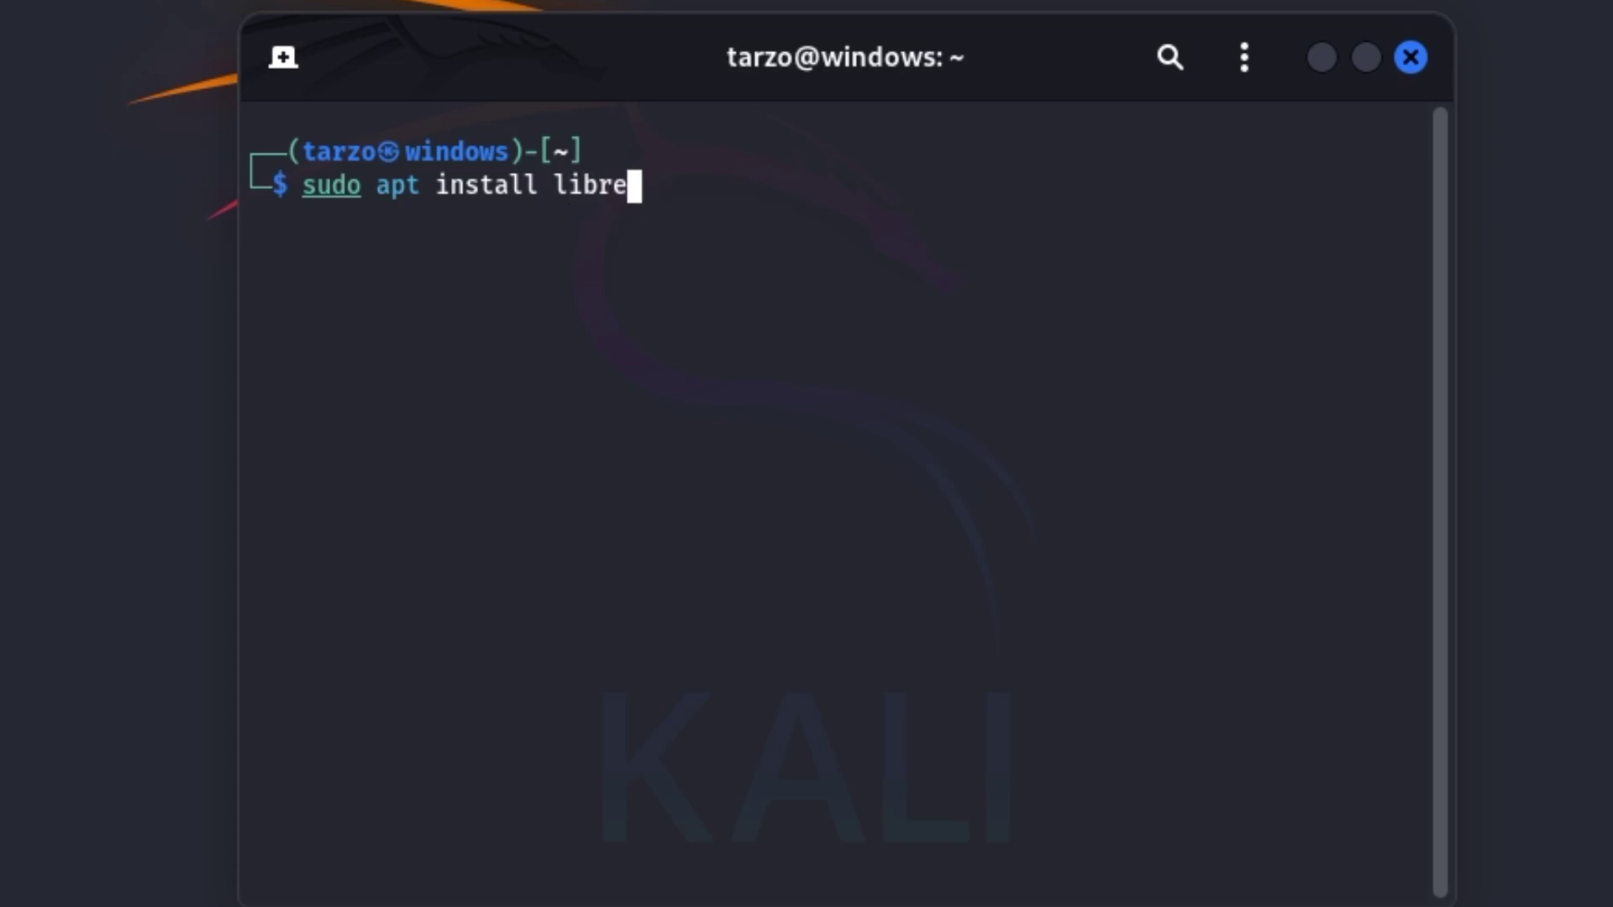
{"action": "type", "text": "offivc"}
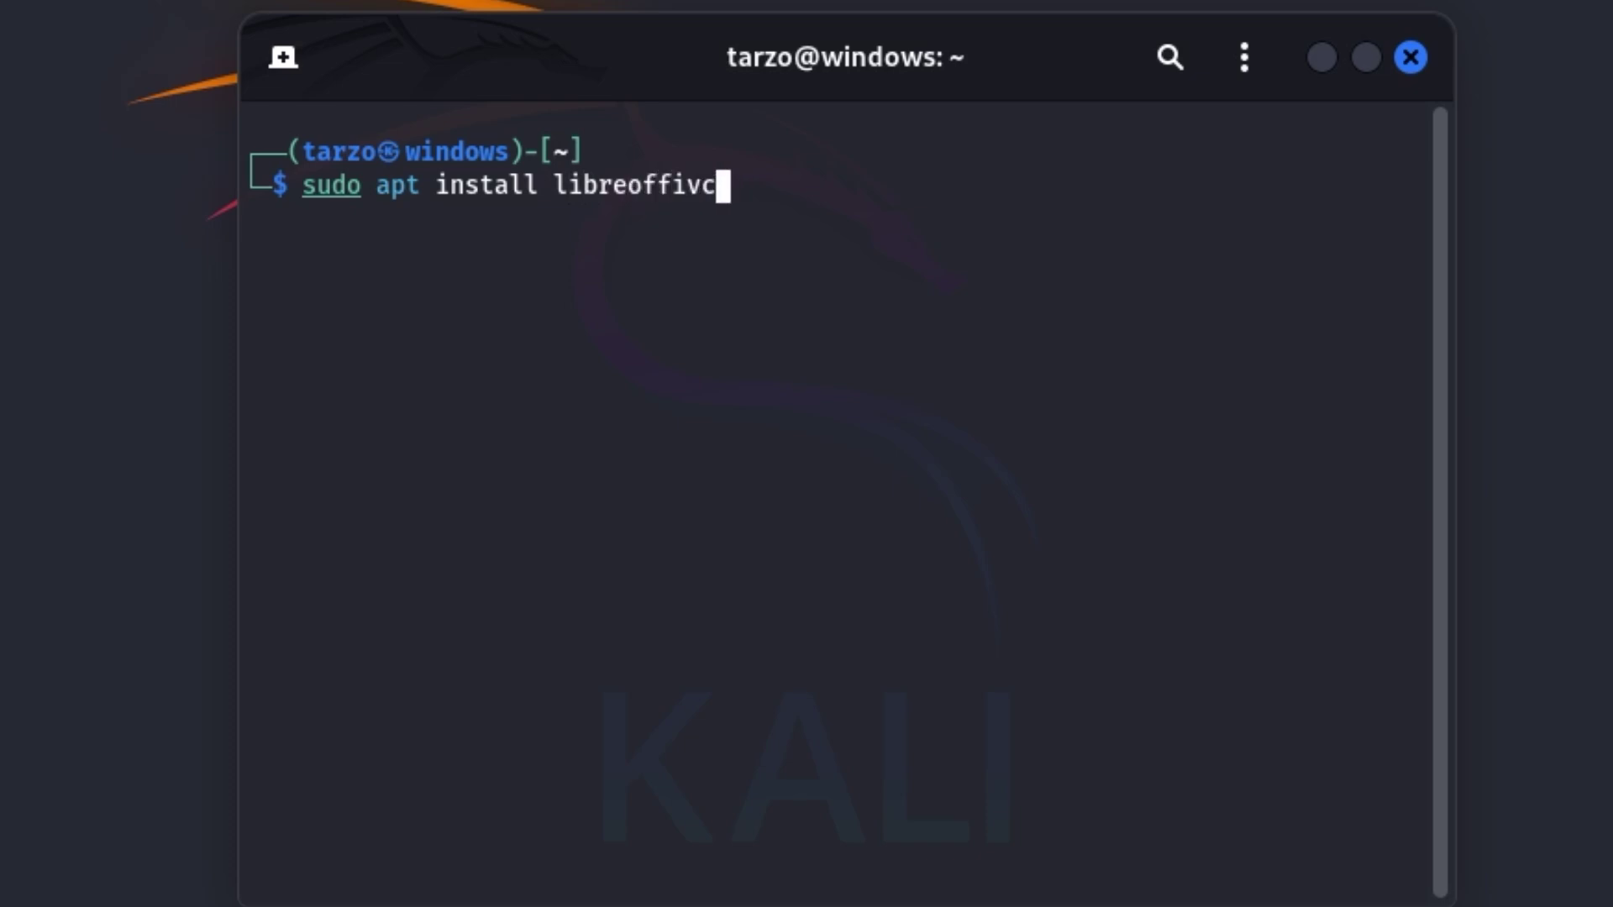
{"action": "key", "text": "BackSpace"}
{"action": "key", "text": "BackSpace"}
{"action": "type", "text": "ce libre"}
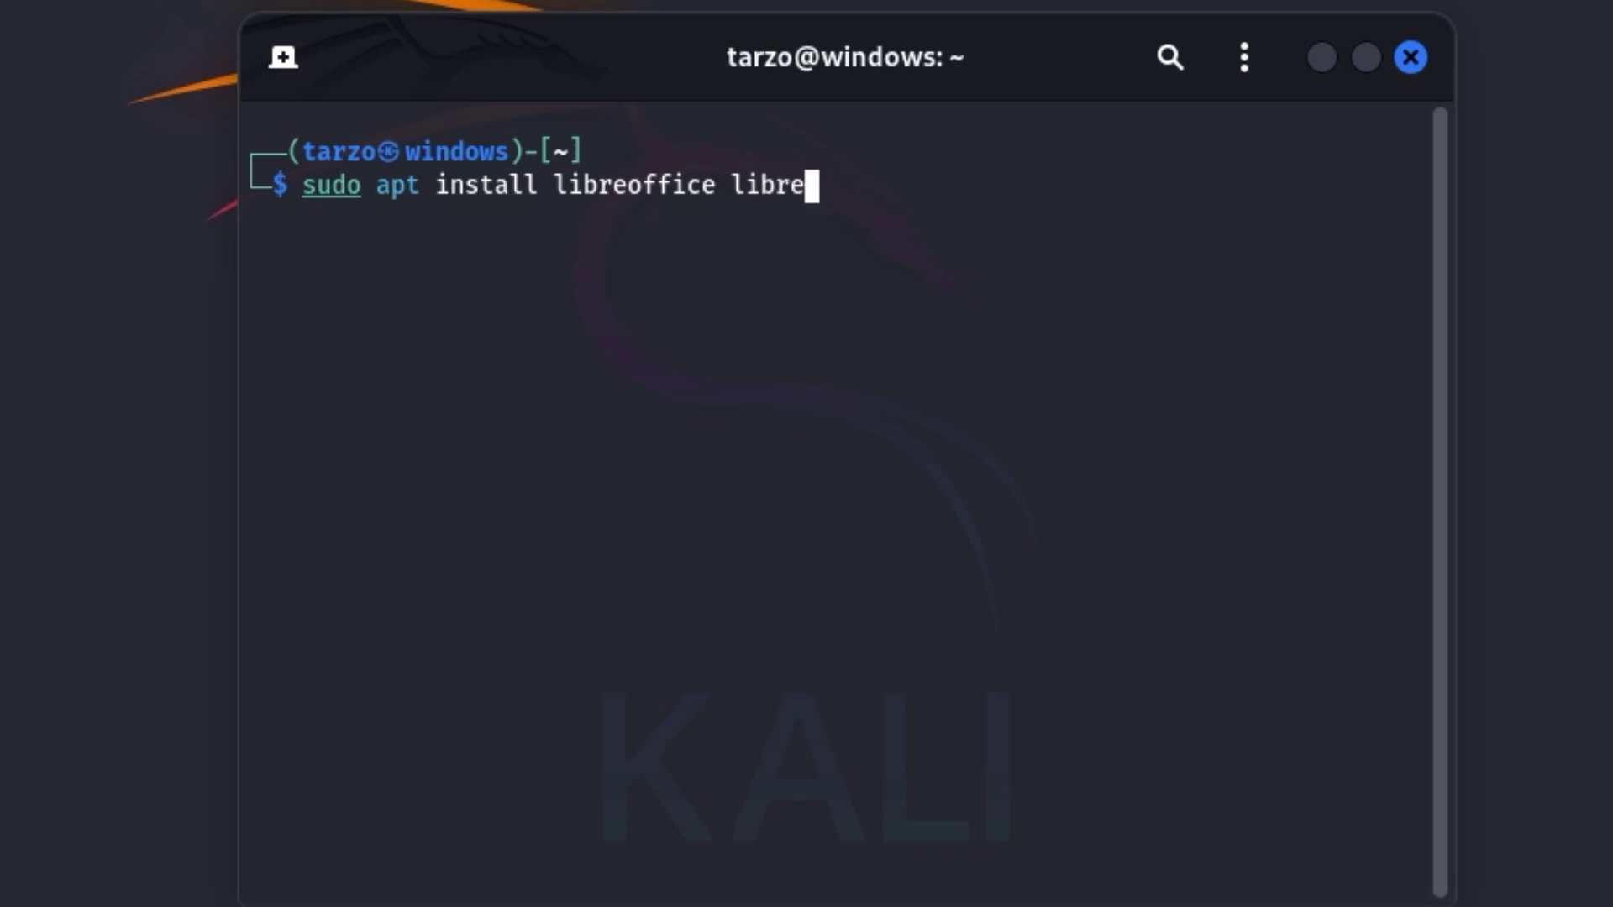
{"action": "type", "text": "office"}
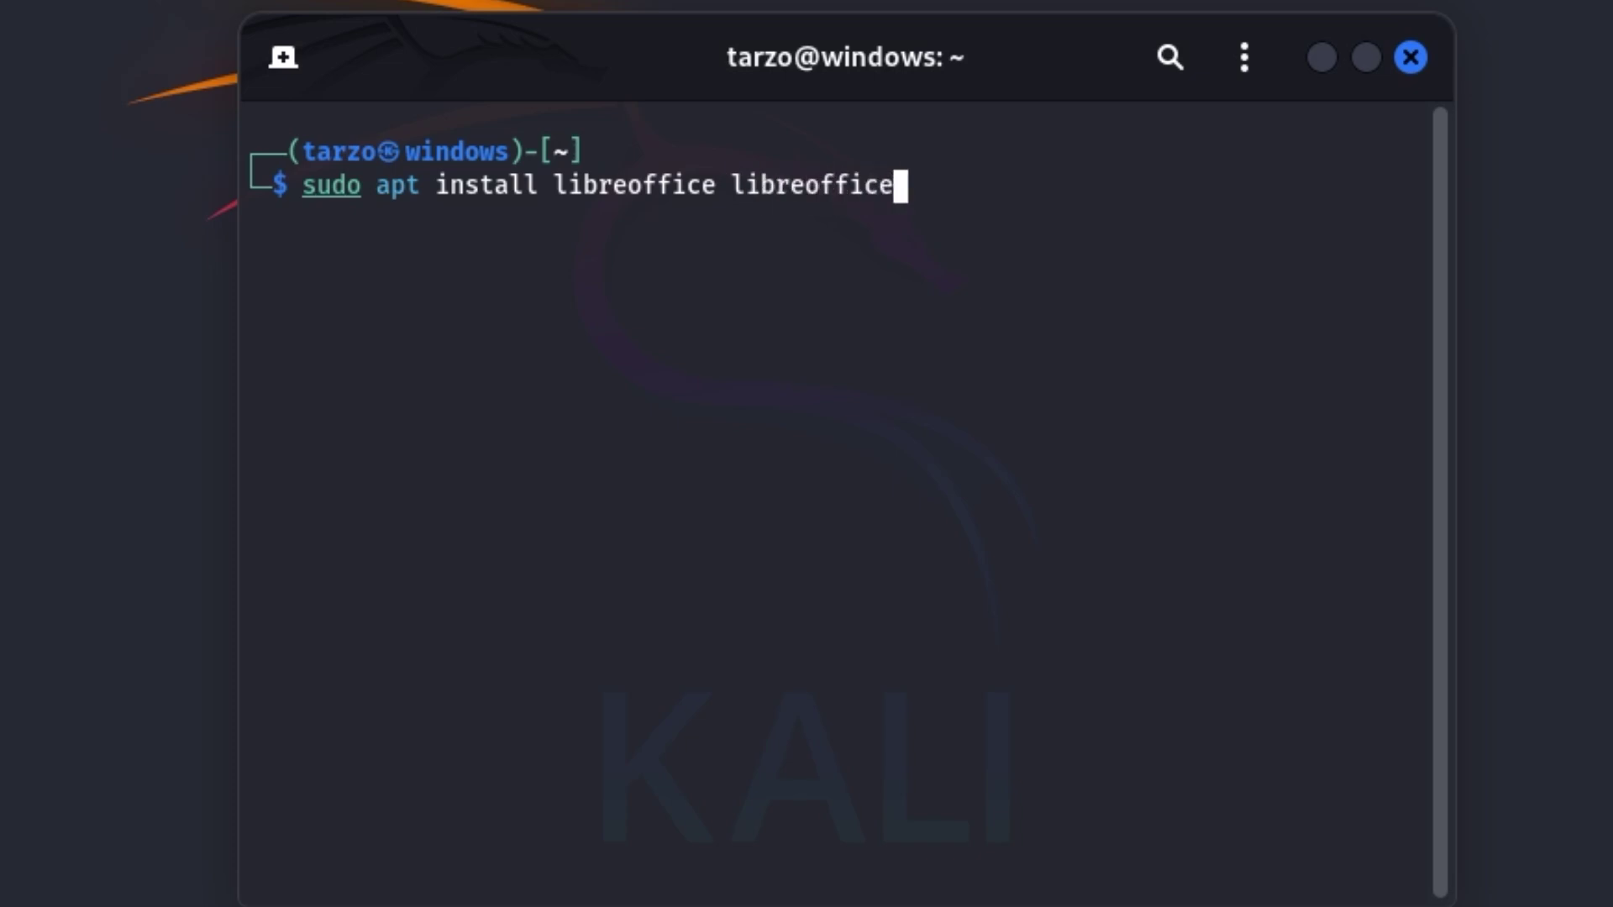
{"action": "type", "text": "-gtk4"}
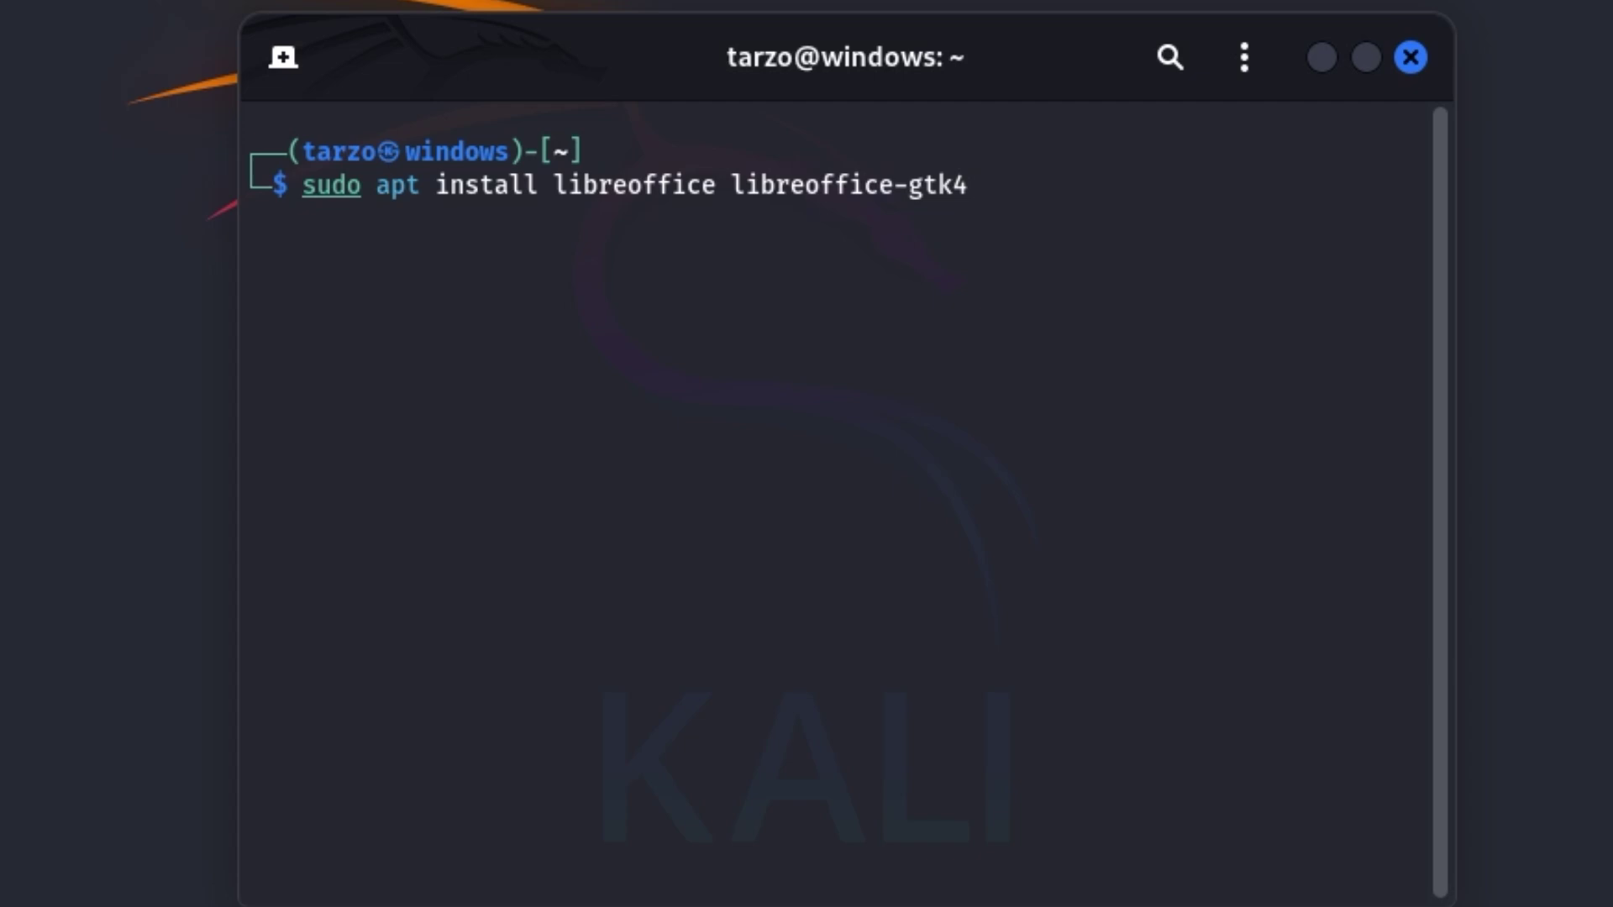
{"action": "key", "text": "Return"}
{"action": "type", "text": "Y"}
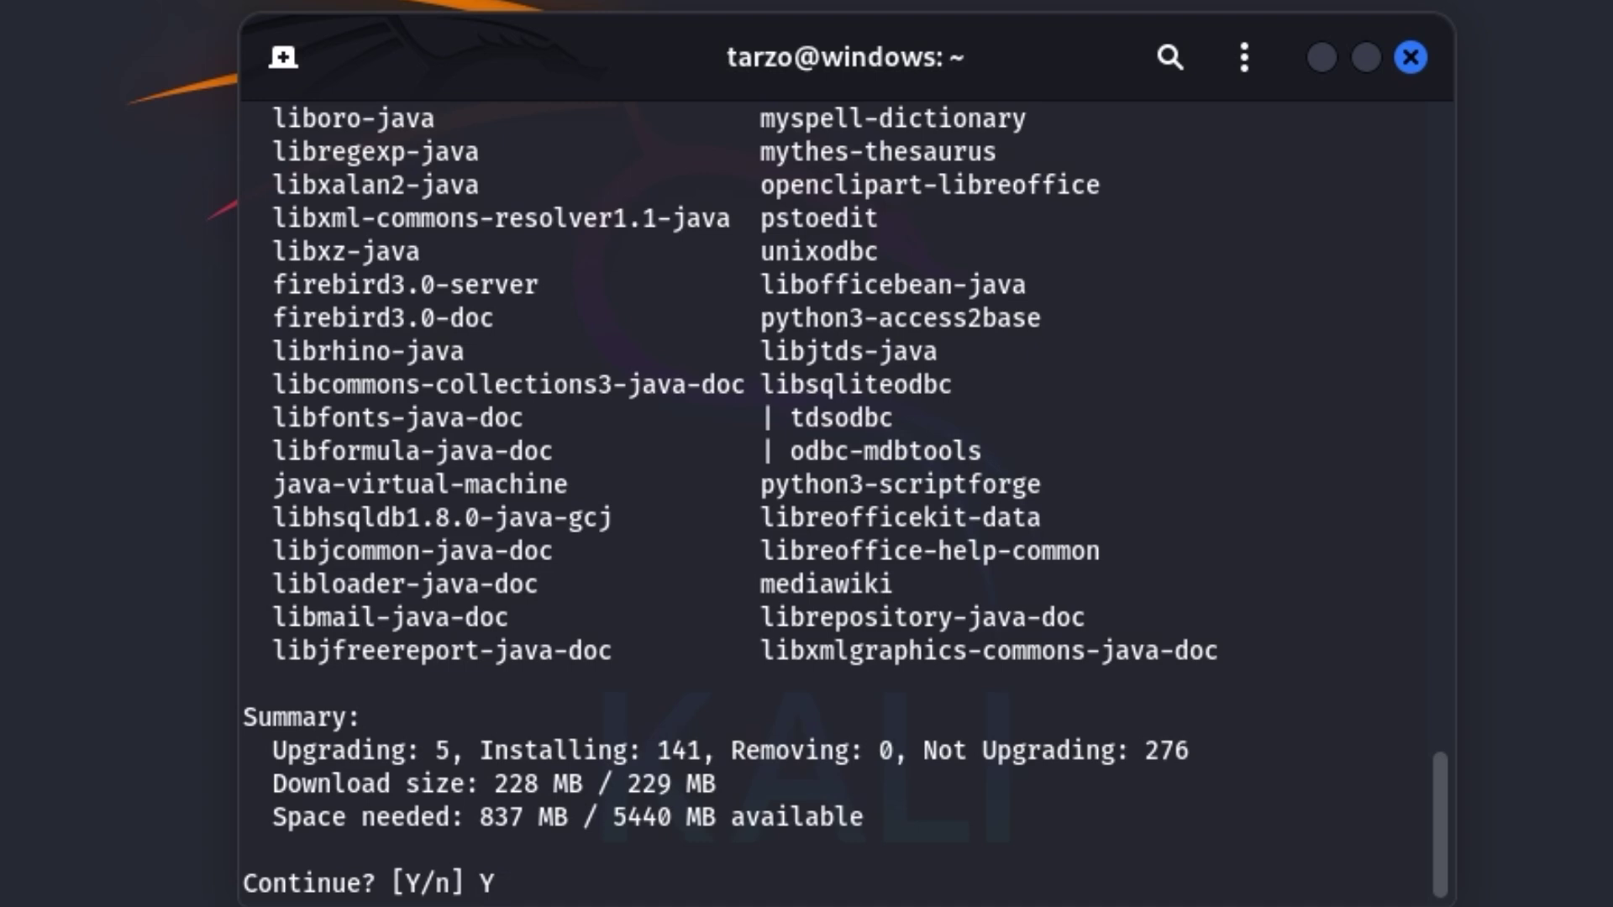
{"action": "key", "text": "Return"}
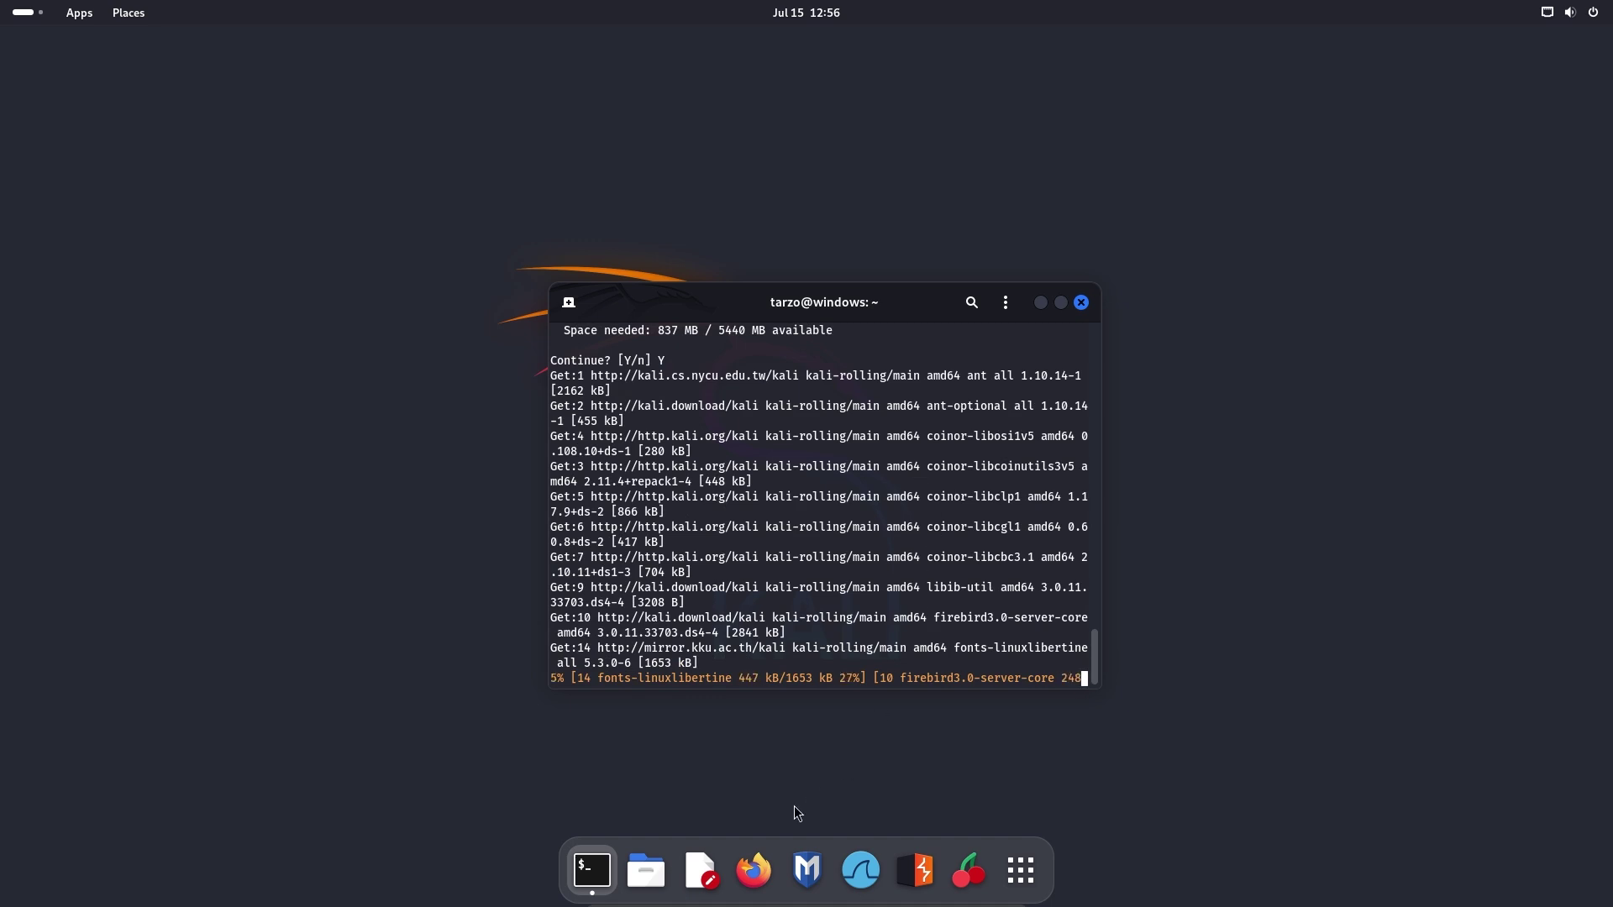
Step: Launch Firefox ESR and search the web for libreoffice
{"action": "left_click", "coordinate": [763, 865]}
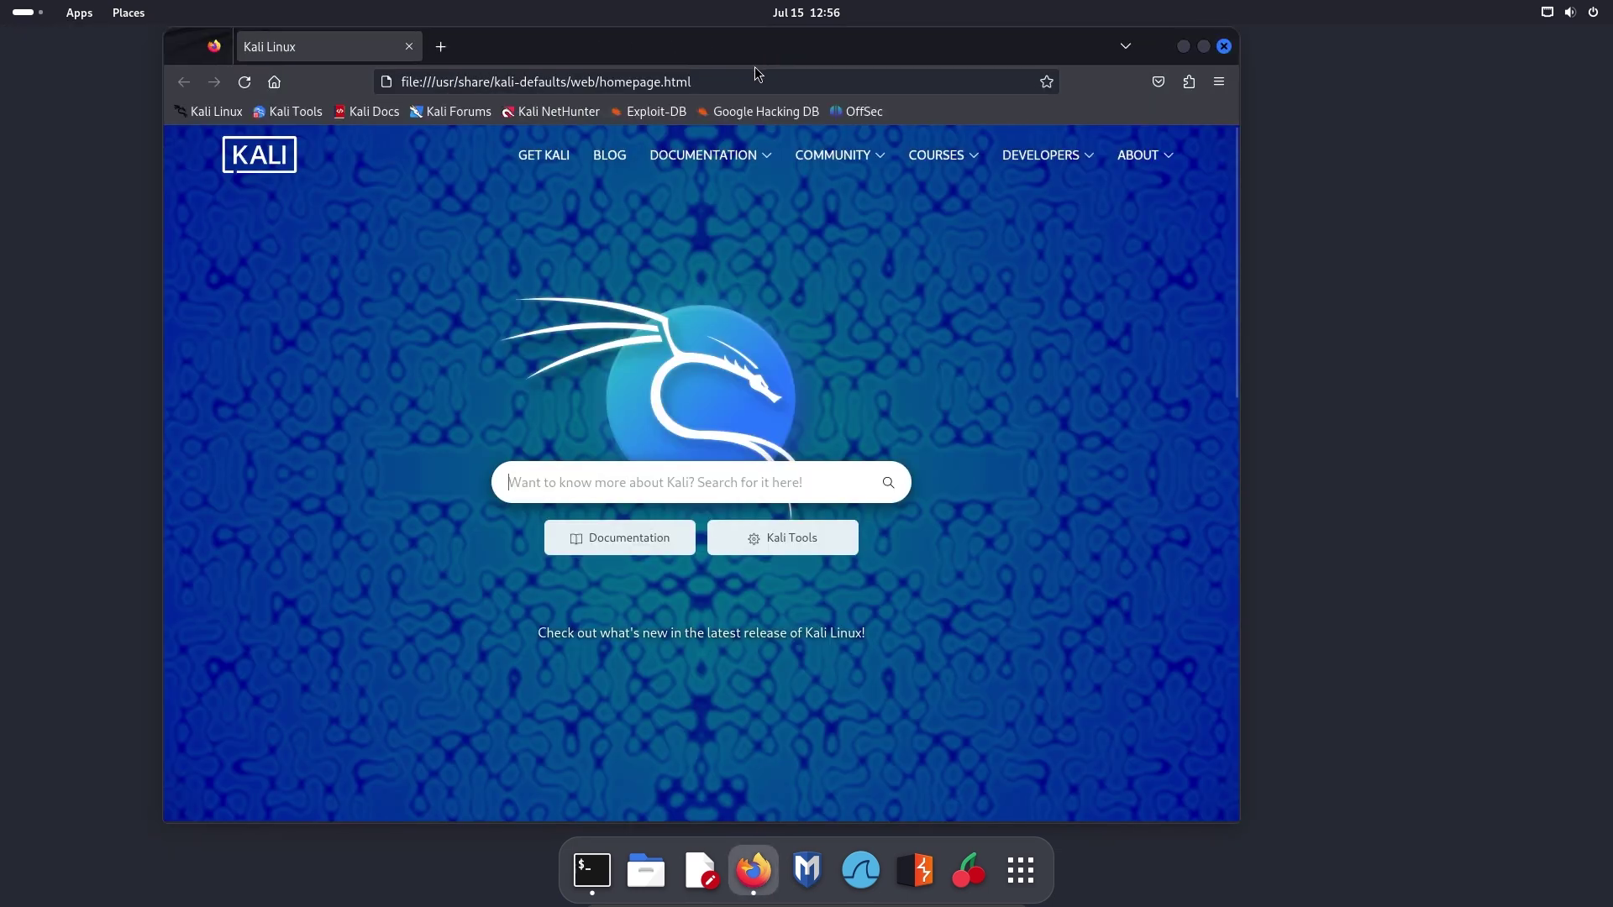
{"action": "left_click", "coordinate": [754, 74]}
{"action": "type", "text": "libreo"}
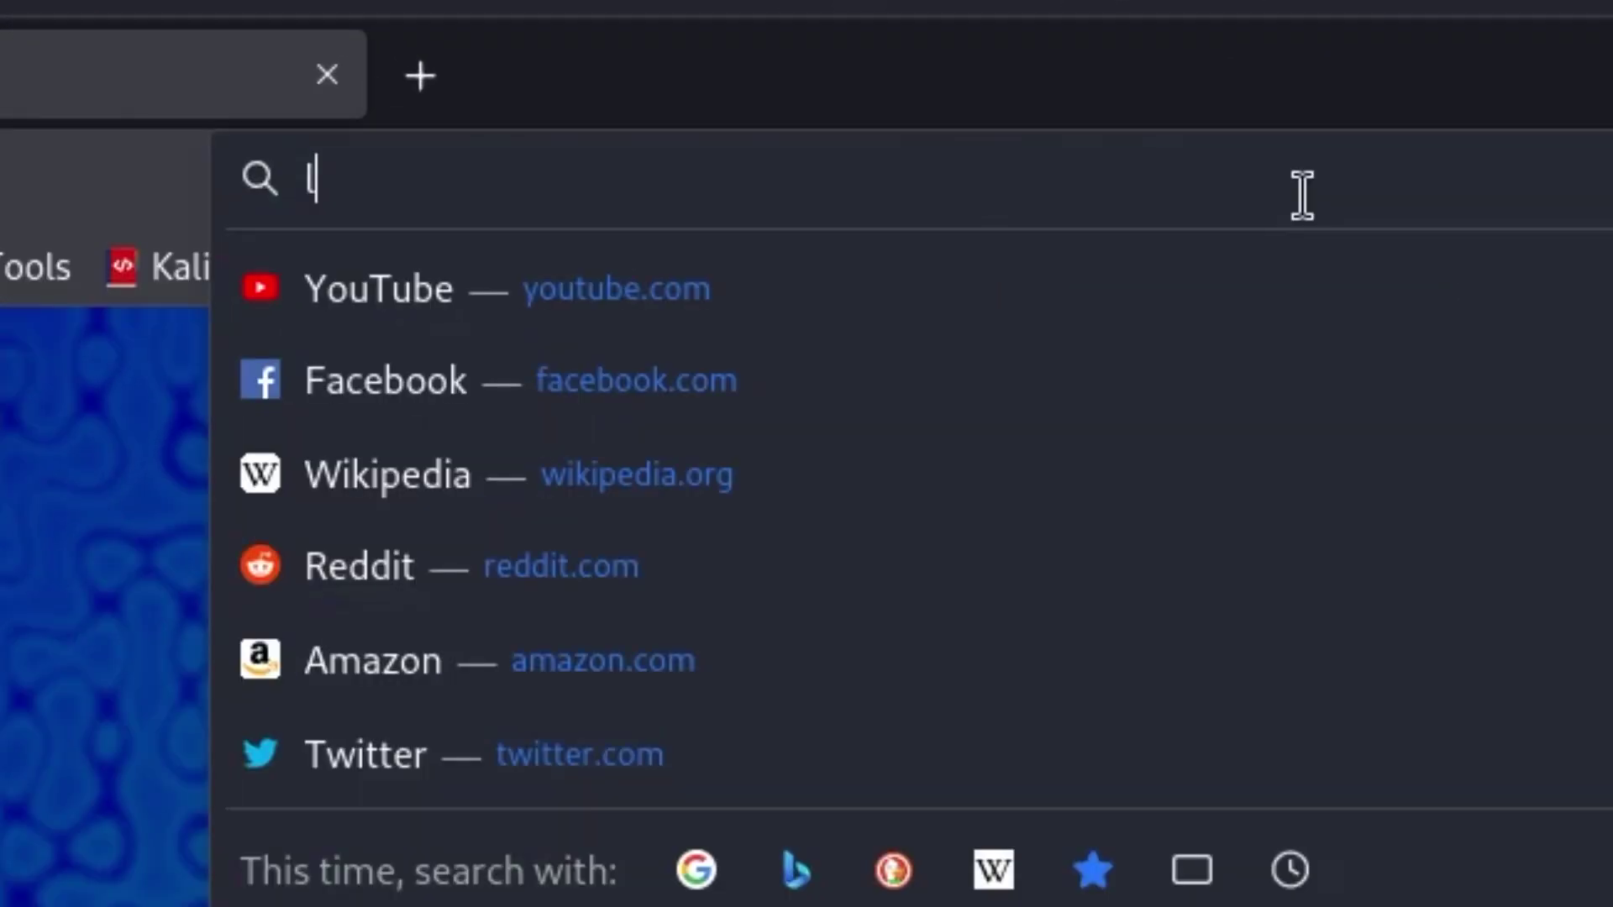
{"action": "type", "text": "ffice"}
{"action": "key", "text": "Return"}
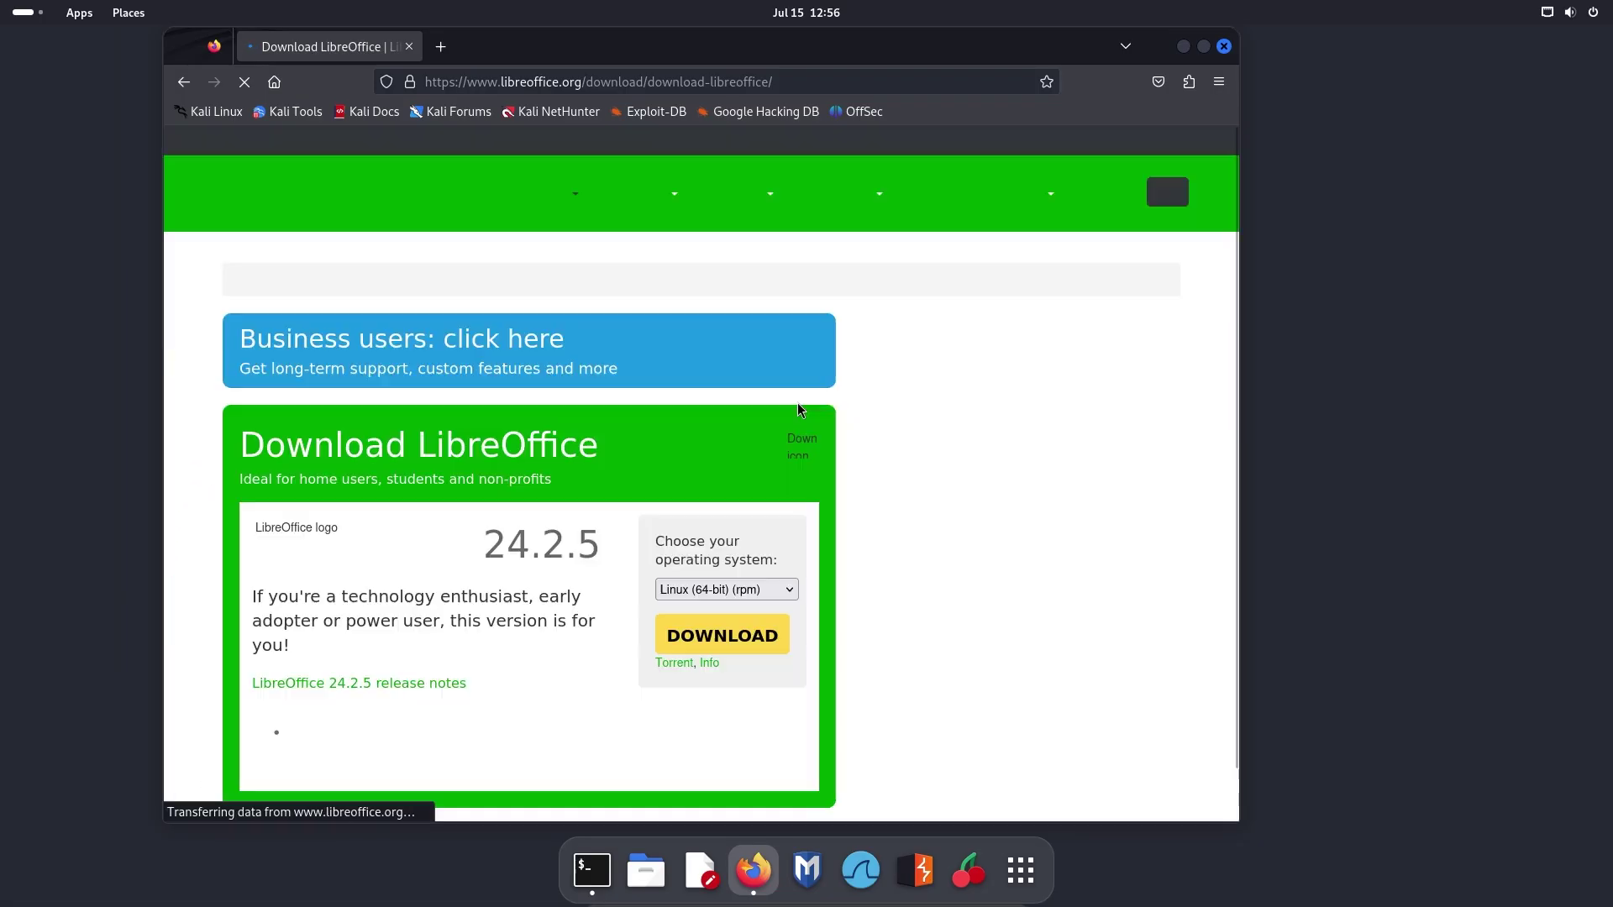
Step: On the LibreOffice download page, choose Linux (64-bit) (deb) as the operating system
{"action": "scroll", "coordinate": [889, 473], "scroll_direction": "down", "scroll_amount": 1}
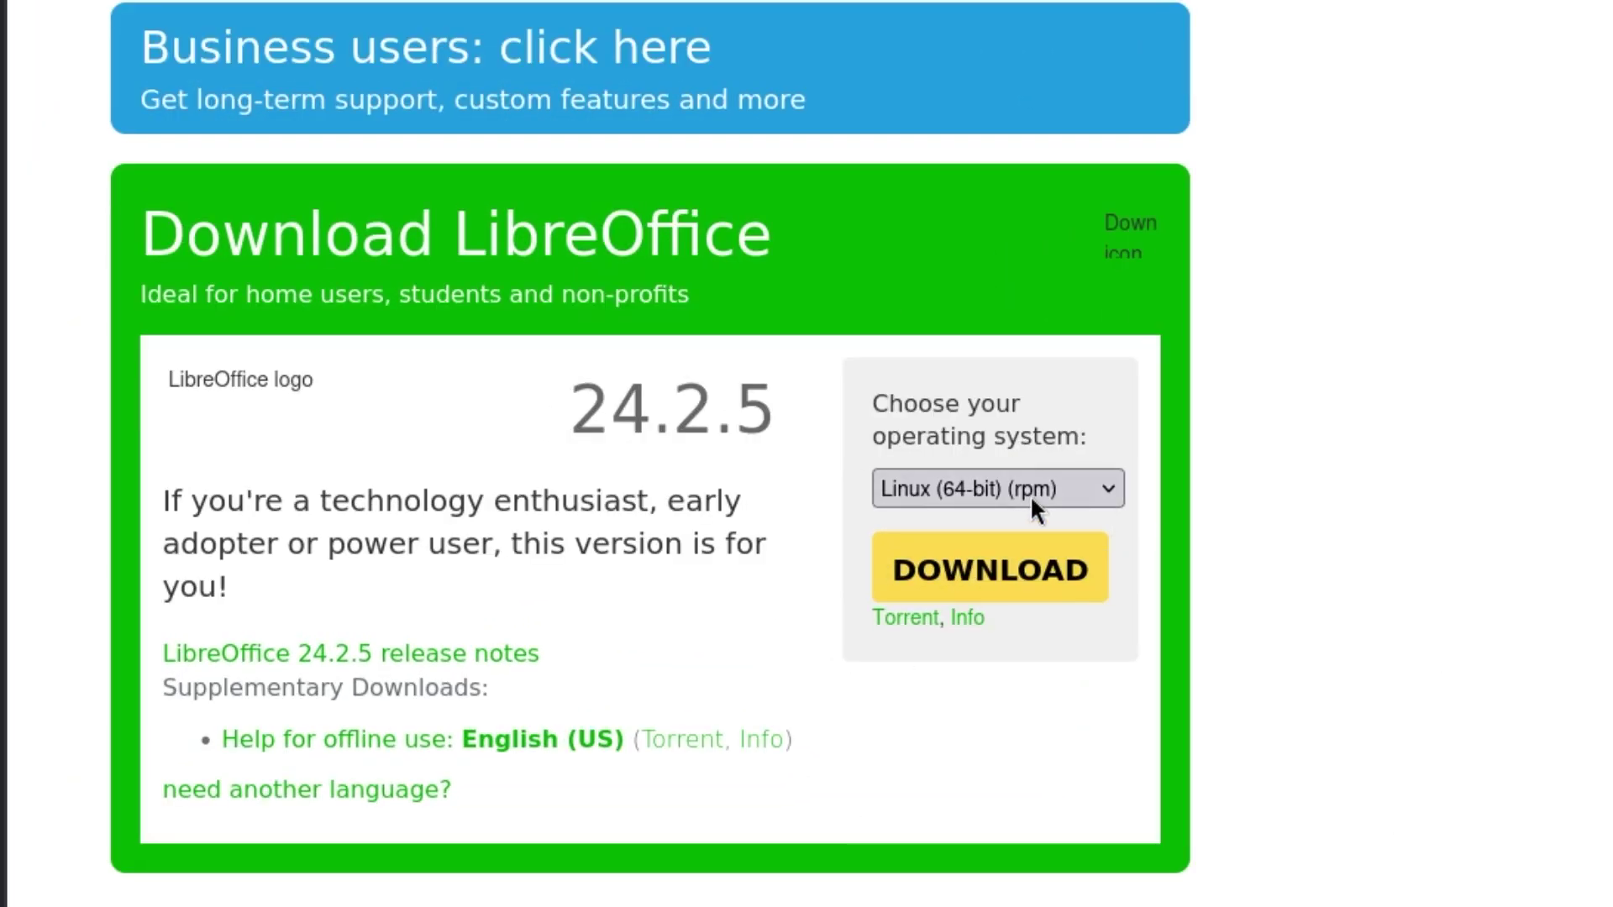
{"action": "left_click", "coordinate": [1121, 479]}
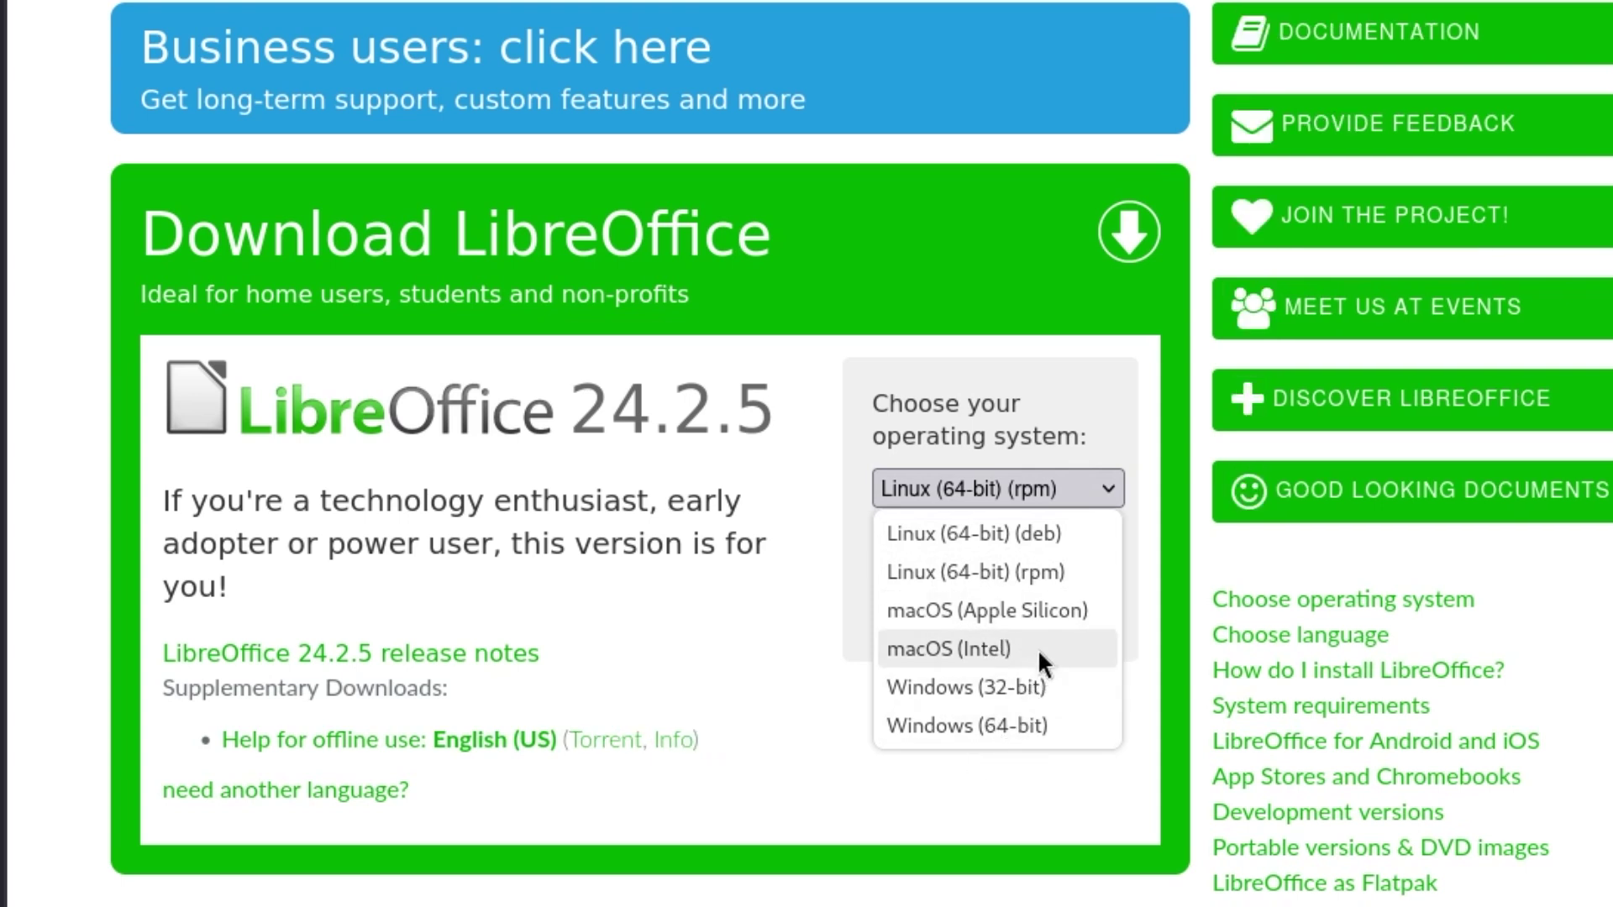
{"action": "left_click", "coordinate": [907, 531]}
{"action": "scroll", "coordinate": [1001, 480], "scroll_direction": "up", "scroll_amount": 1}
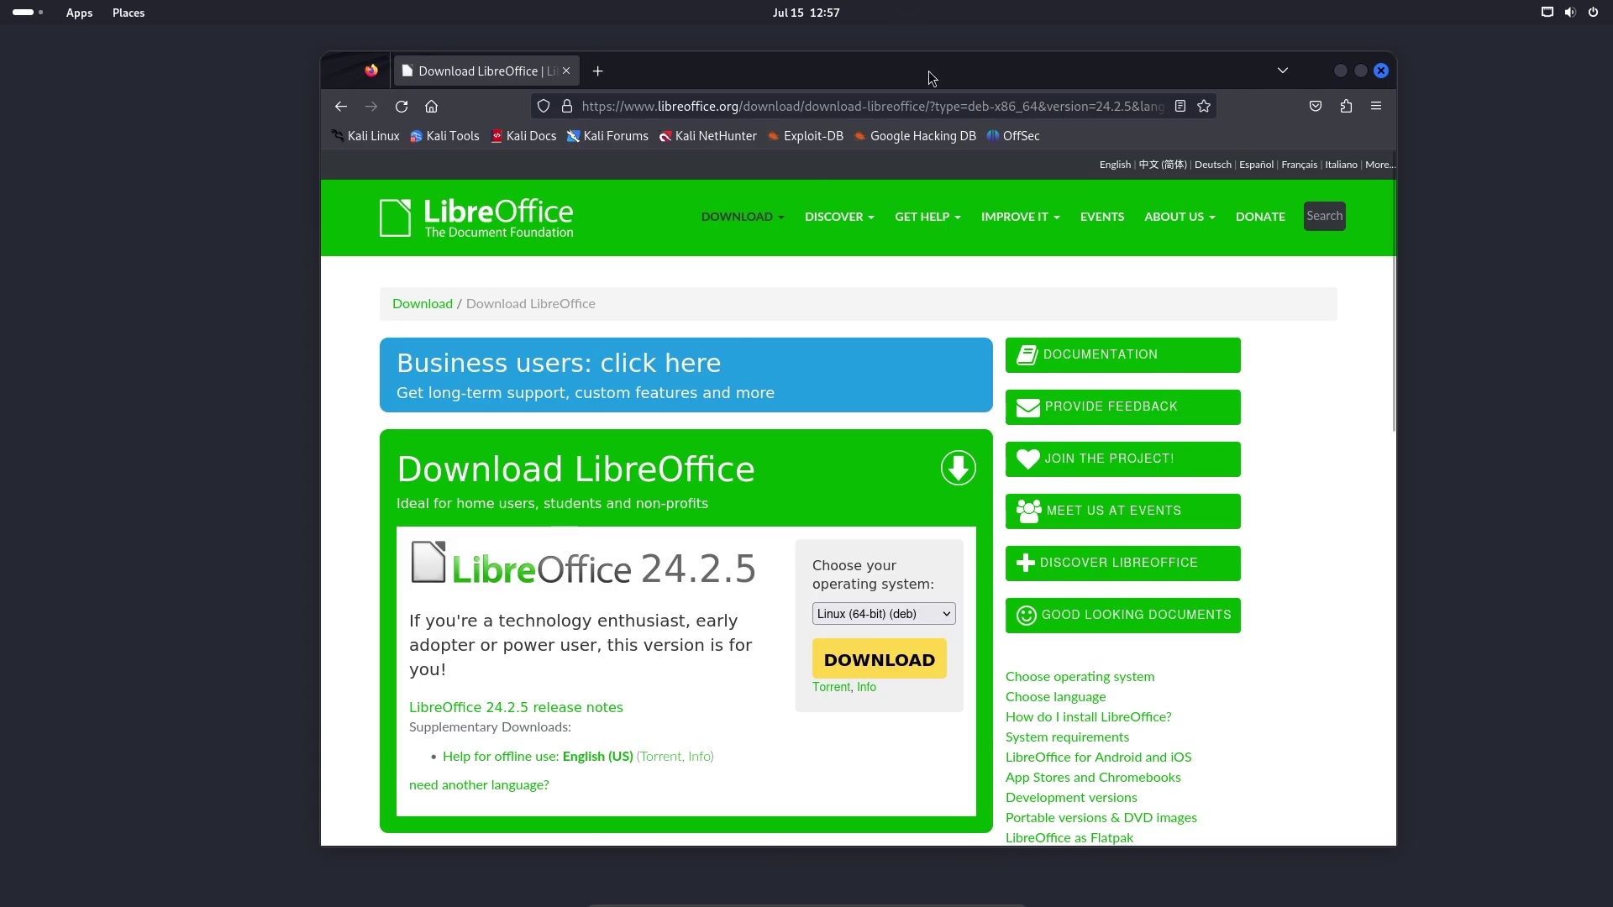
Step: Minimize and restore Firefox, then close it while the apt install finishes
{"action": "left_click", "coordinate": [1342, 72]}
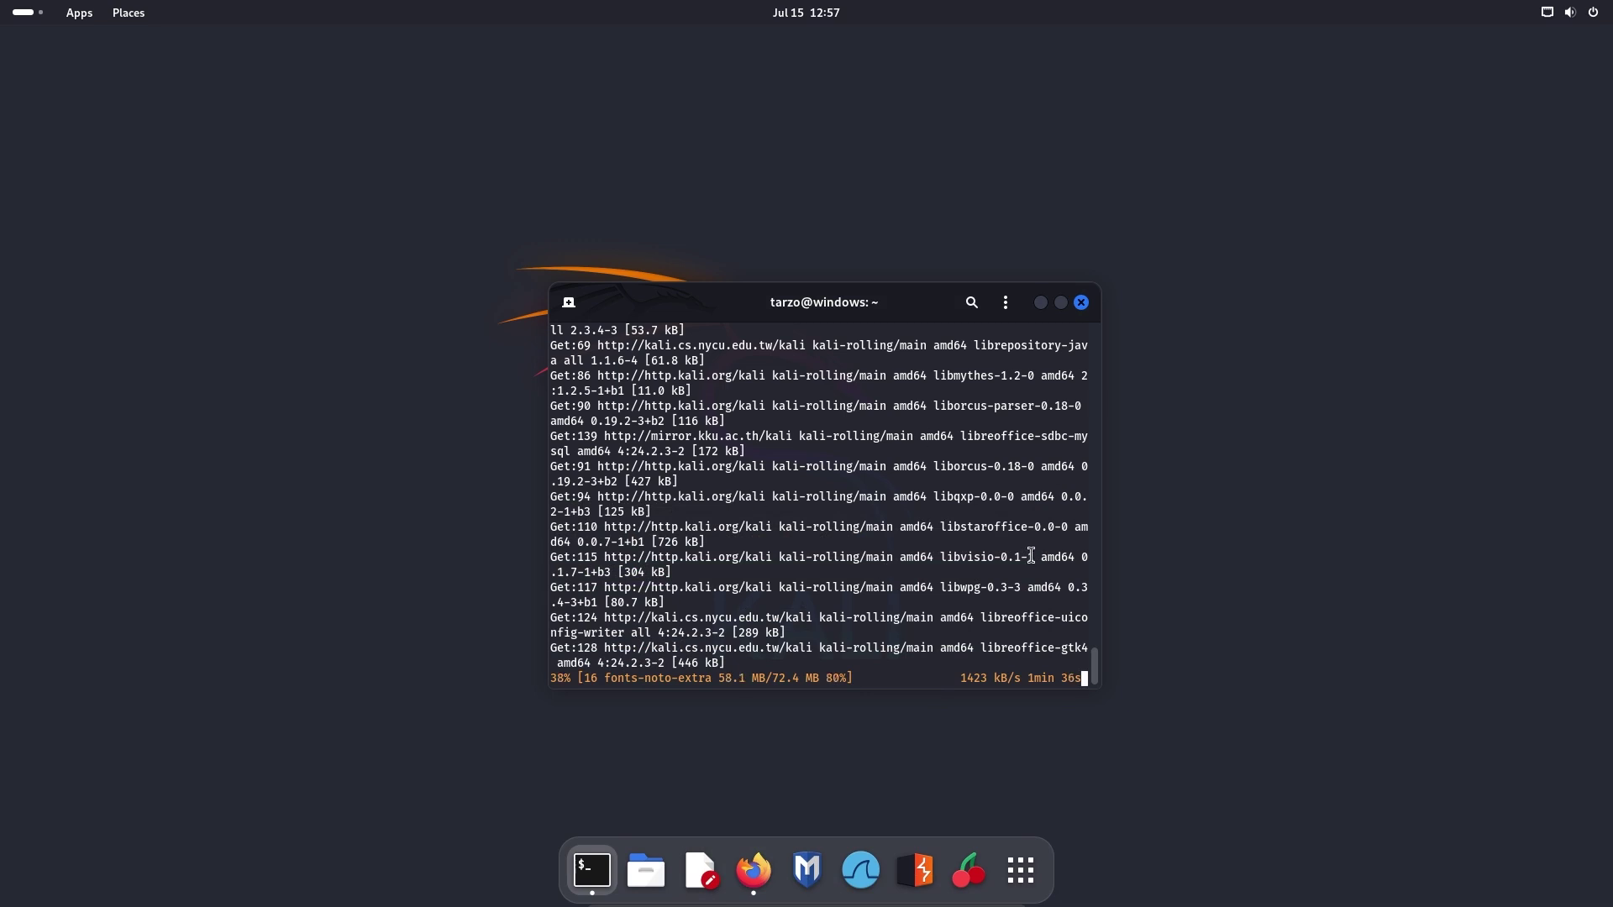
{"action": "left_click", "coordinate": [753, 871]}
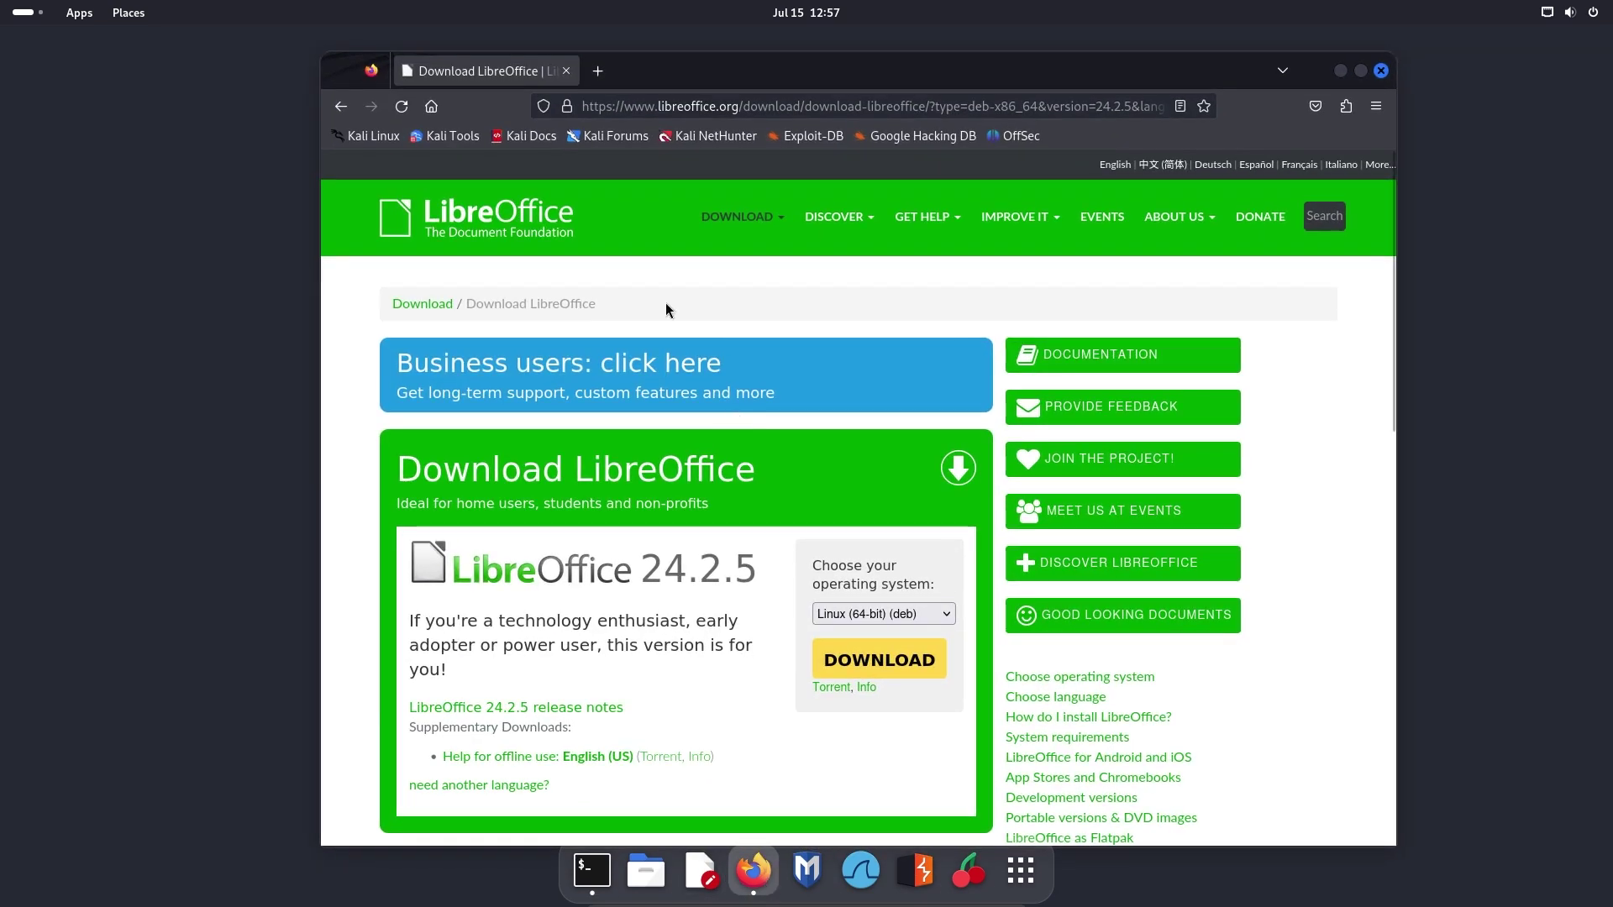
{"action": "left_click", "coordinate": [1383, 73]}
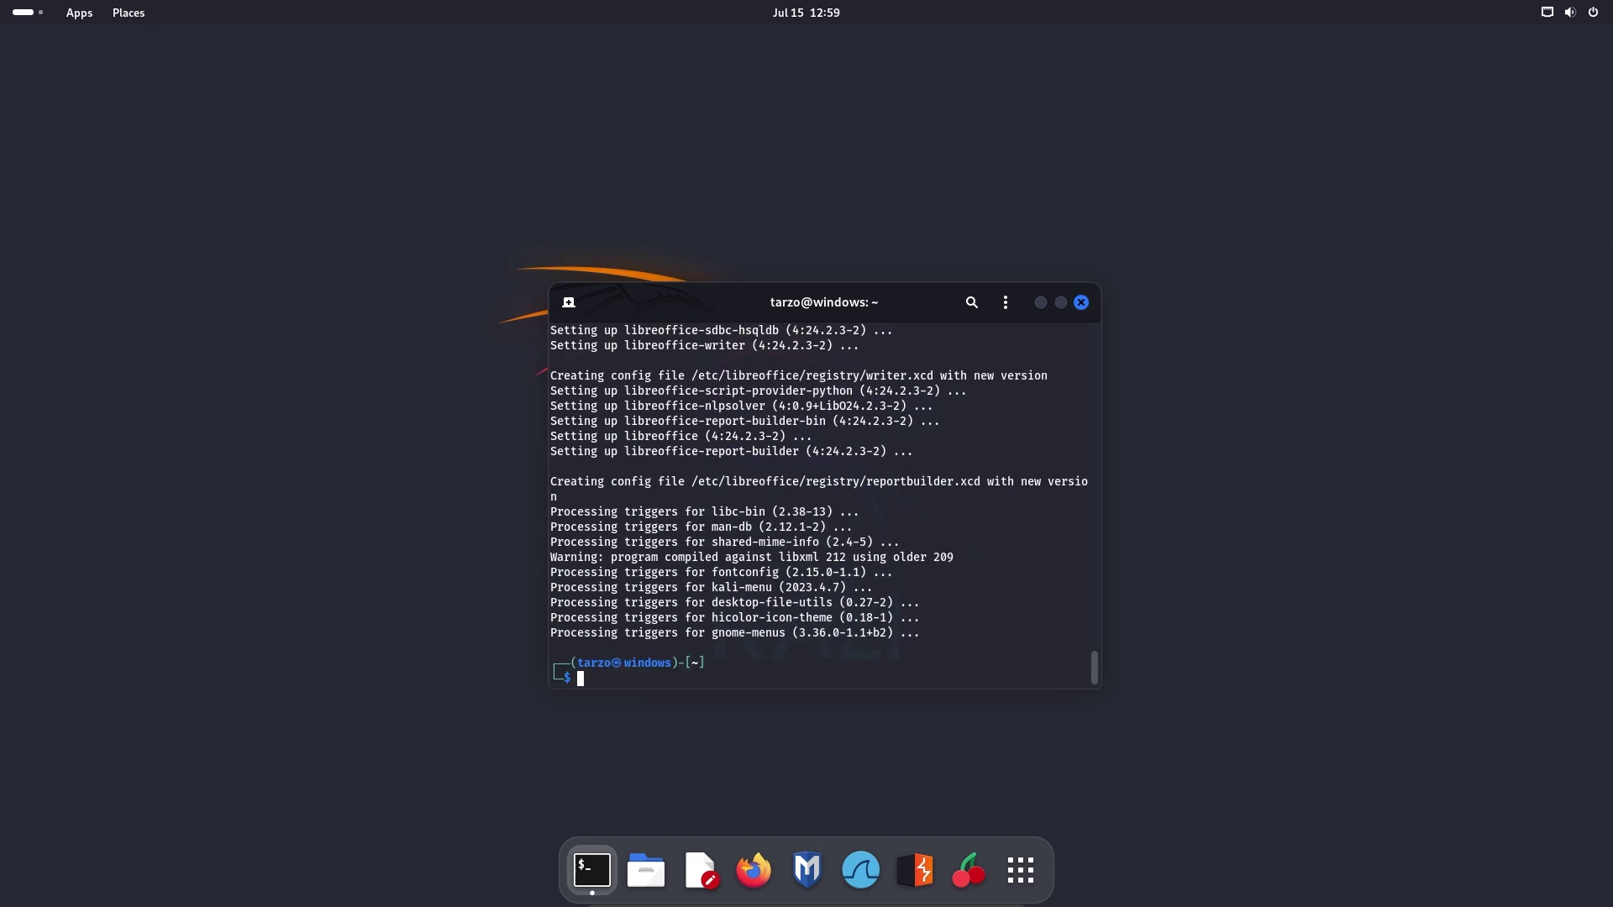
{"action": "left_click", "coordinate": [1275, 460]}
Step: Browse the app grid and search it to list Impress, Draw, Base and Writer
{"action": "left_click", "coordinate": [896, 509]}
{"action": "left_click", "coordinate": [1020, 871]}
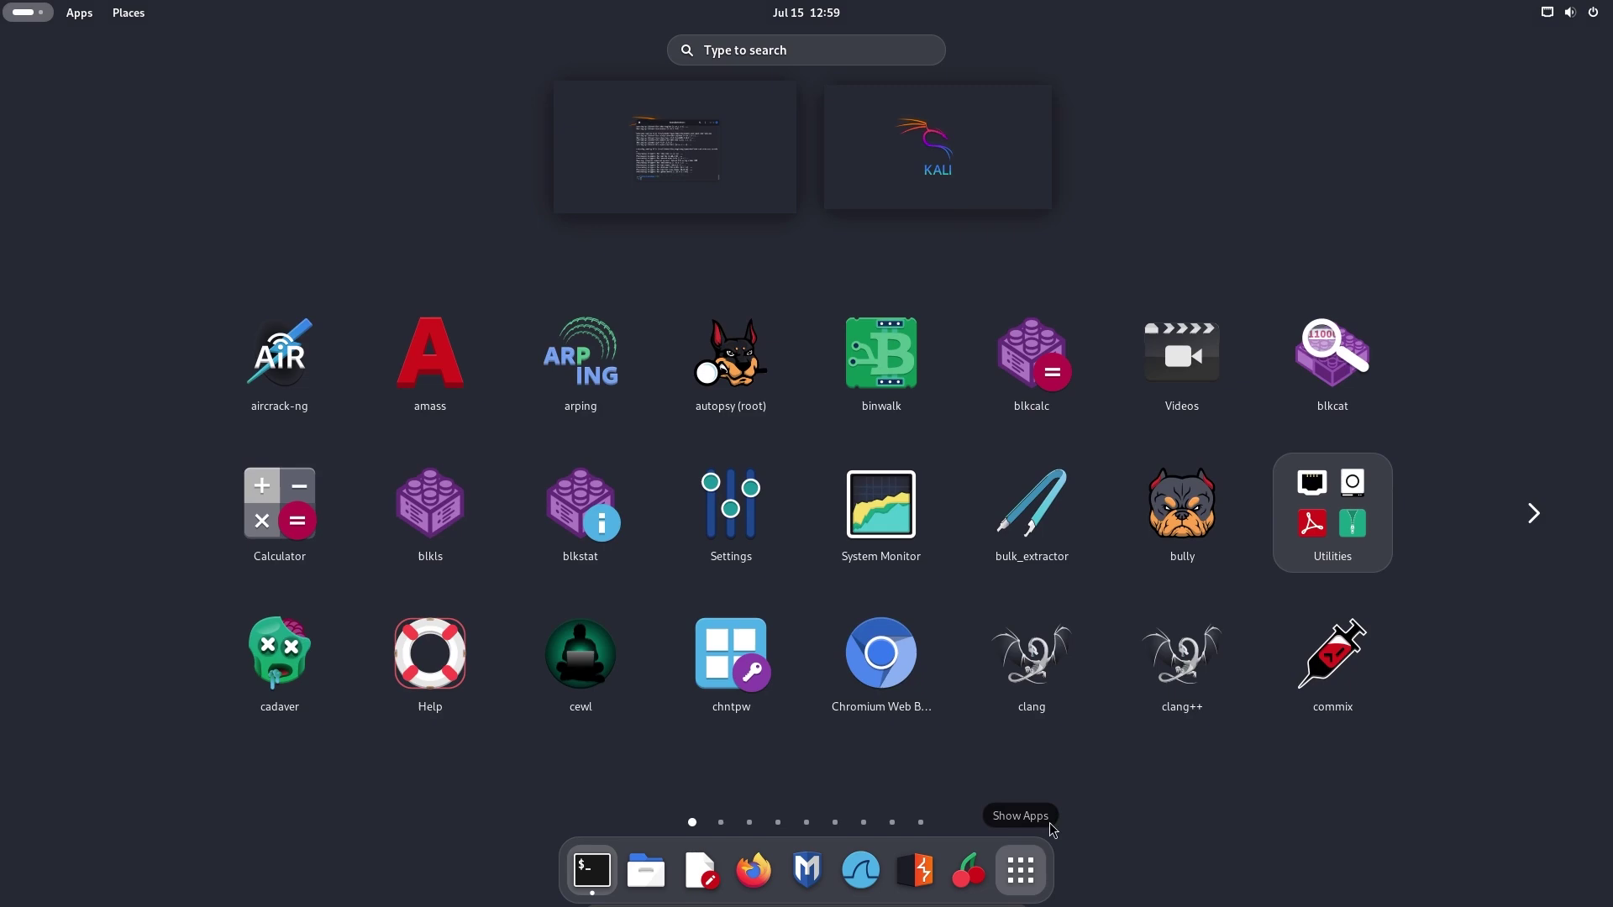
{"action": "scroll", "coordinate": [1130, 657], "scroll_direction": "down", "scroll_amount": 2}
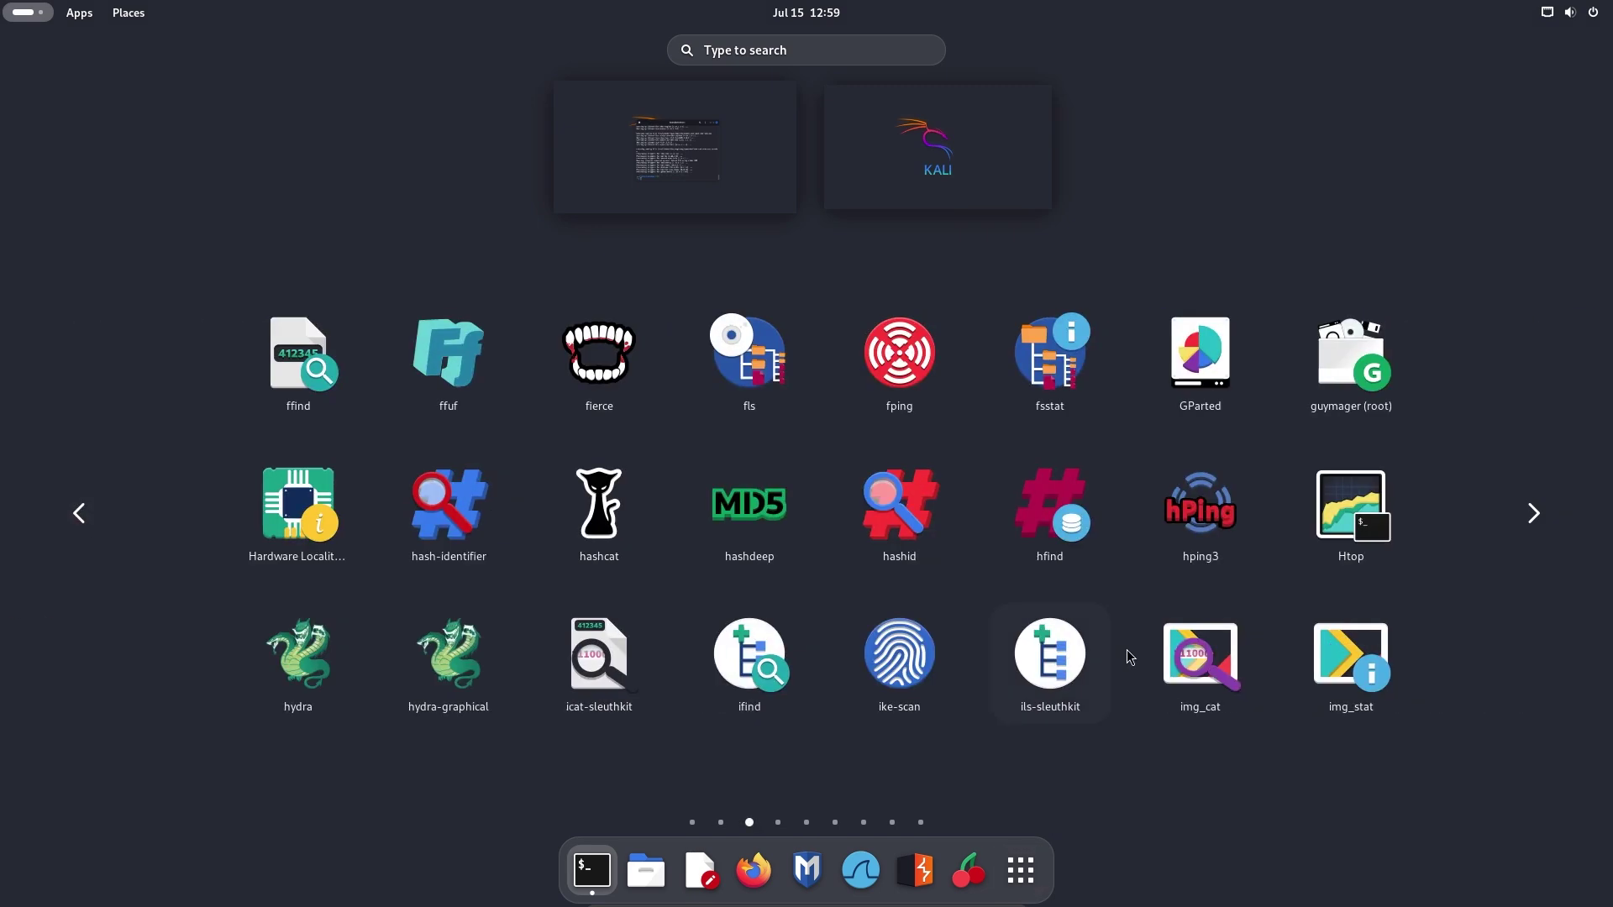
{"action": "scroll", "coordinate": [1130, 656], "scroll_direction": "down", "scroll_amount": 3}
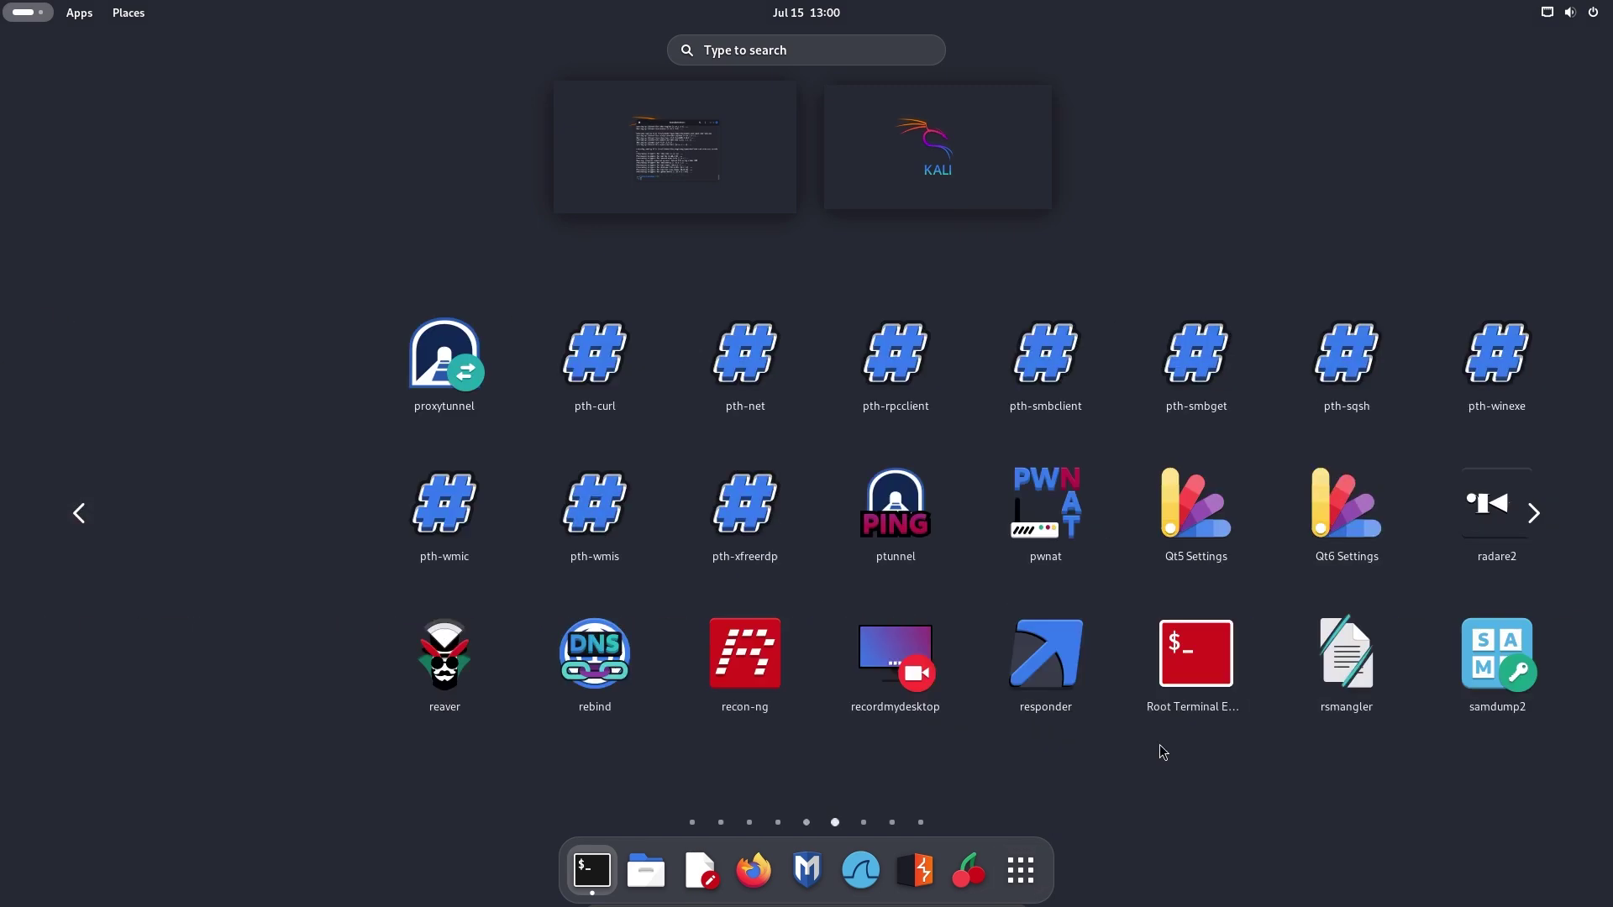
{"action": "scroll", "coordinate": [1163, 751], "scroll_direction": "down", "scroll_amount": 1}
{"action": "scroll", "coordinate": [1164, 752], "scroll_direction": "up", "scroll_amount": 1}
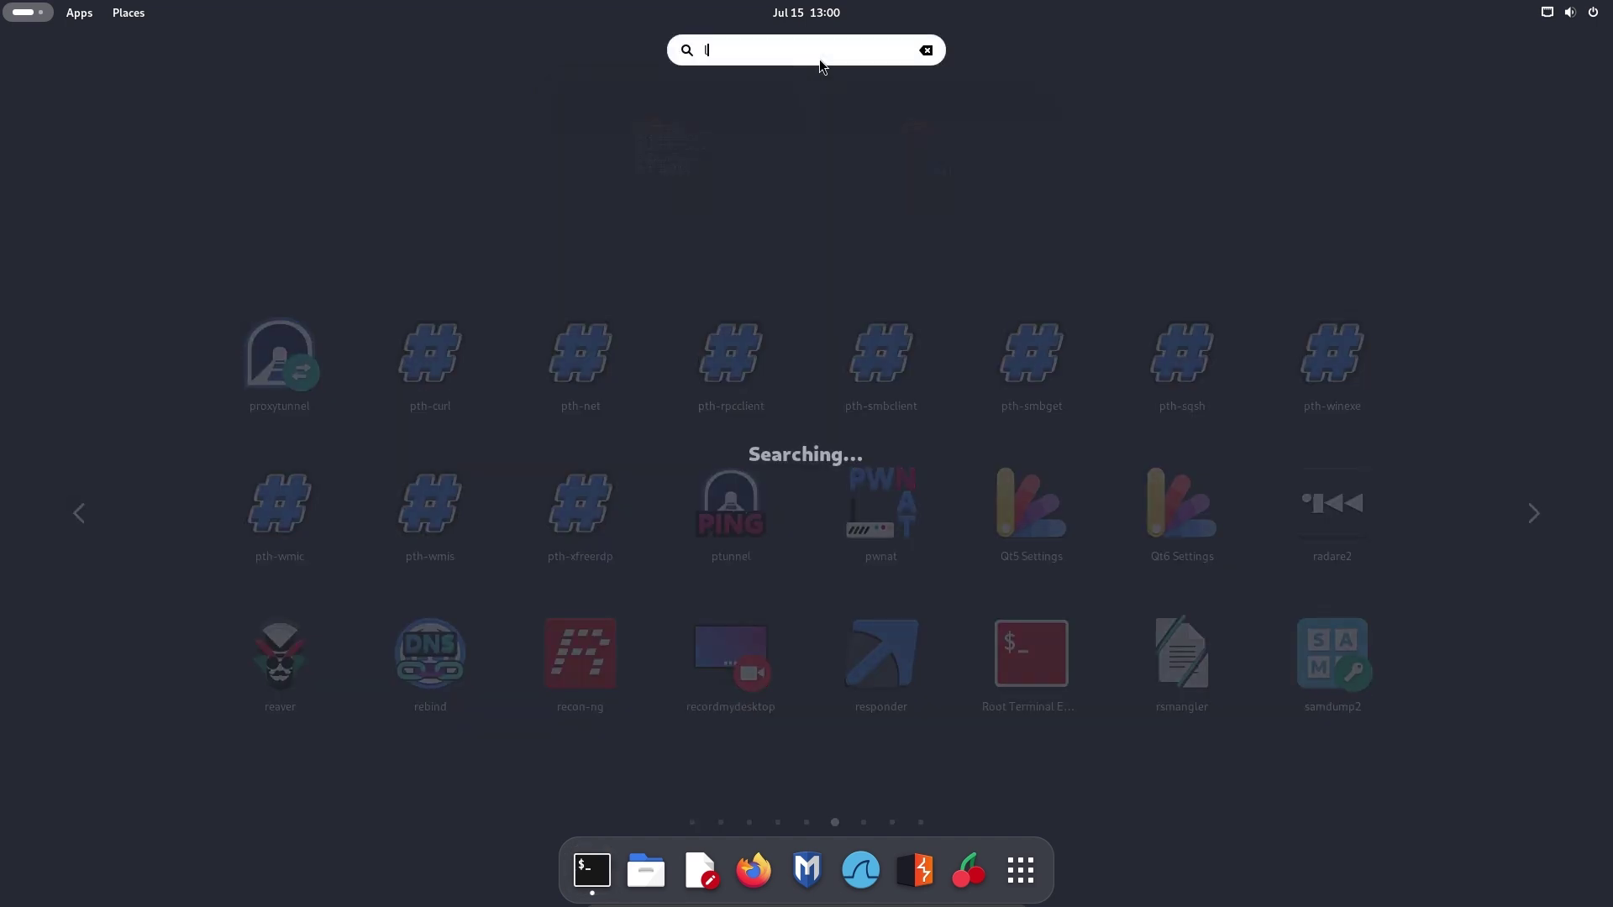
{"action": "type", "text": "i"}
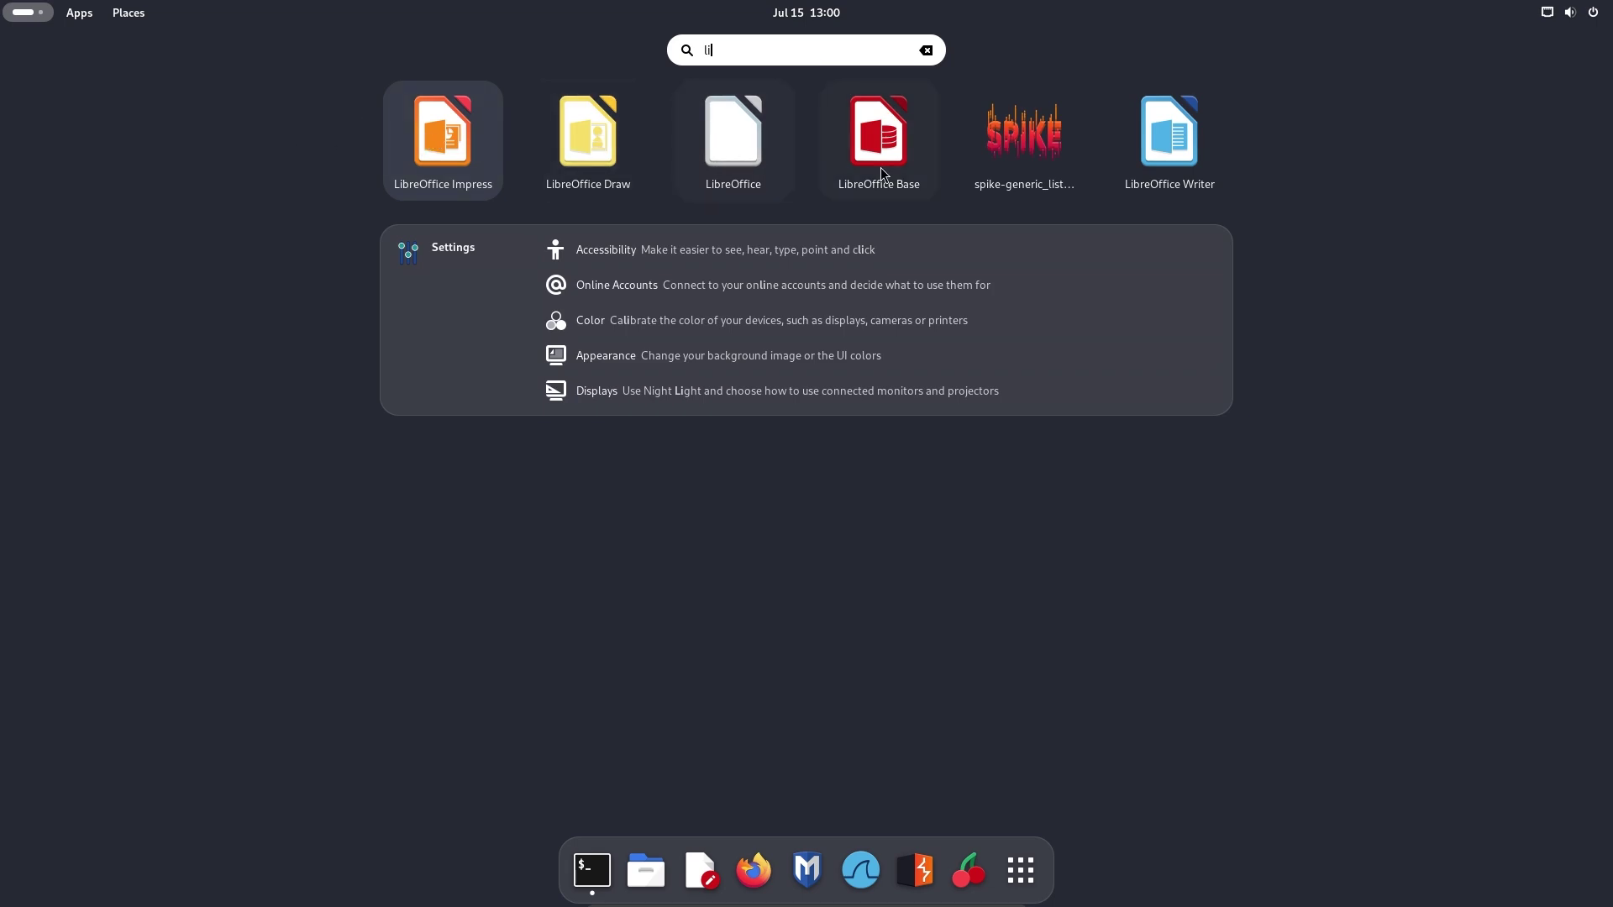
Step: Launch LibreOffice Writer, dismiss the startup tip and type 'asdasdnfoneof asdasd'
{"action": "left_click", "coordinate": [1181, 130]}
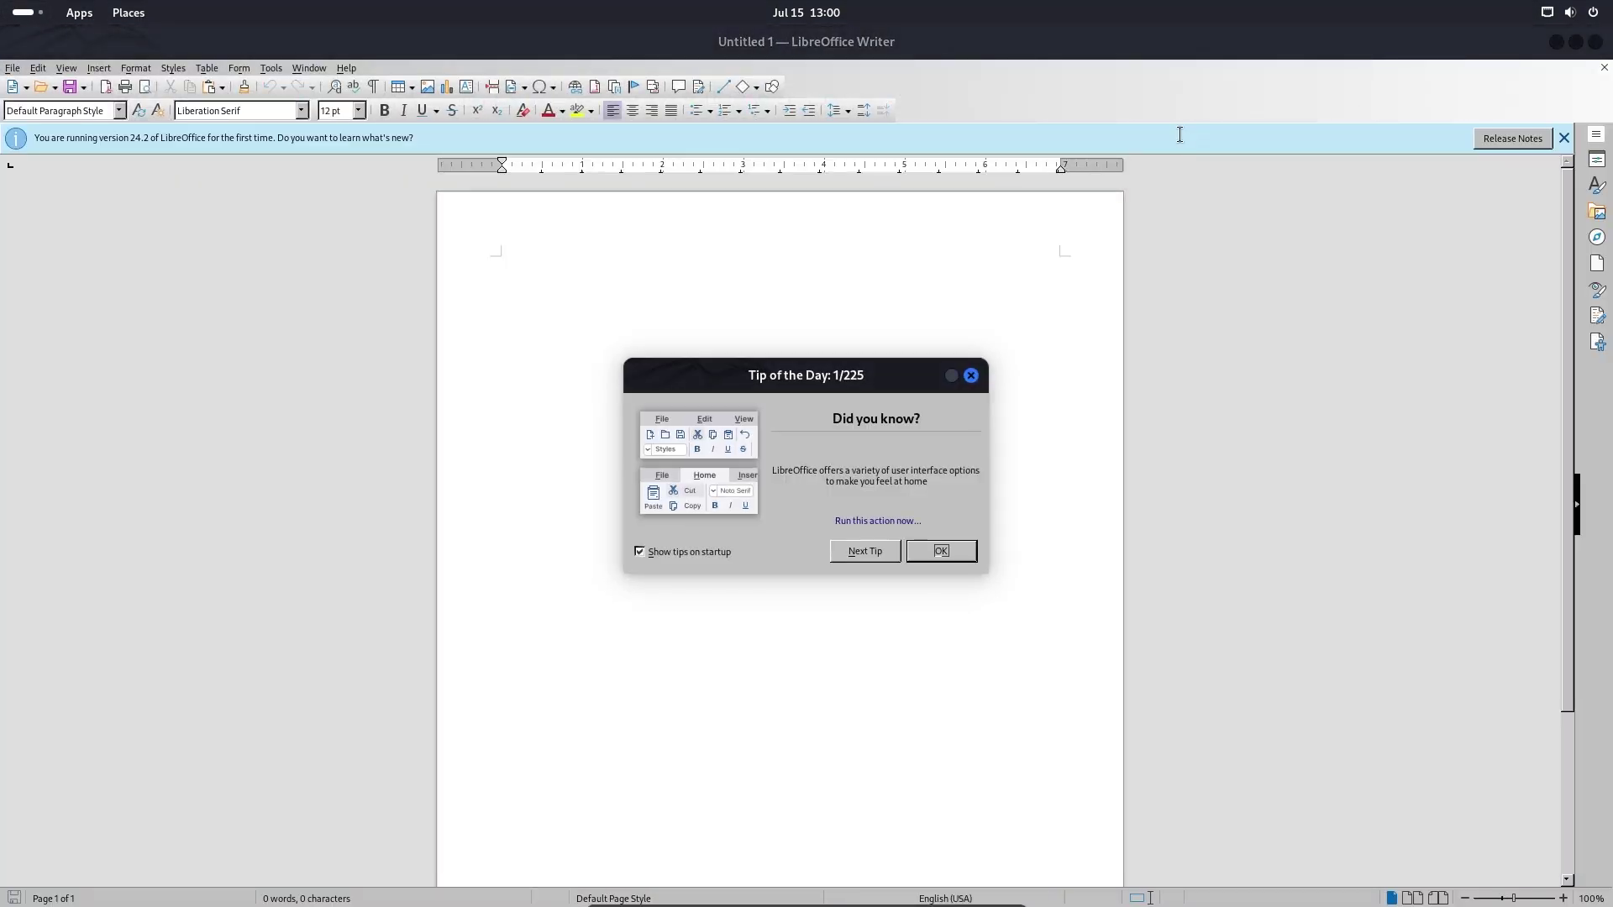
{"action": "left_click", "coordinate": [915, 551]}
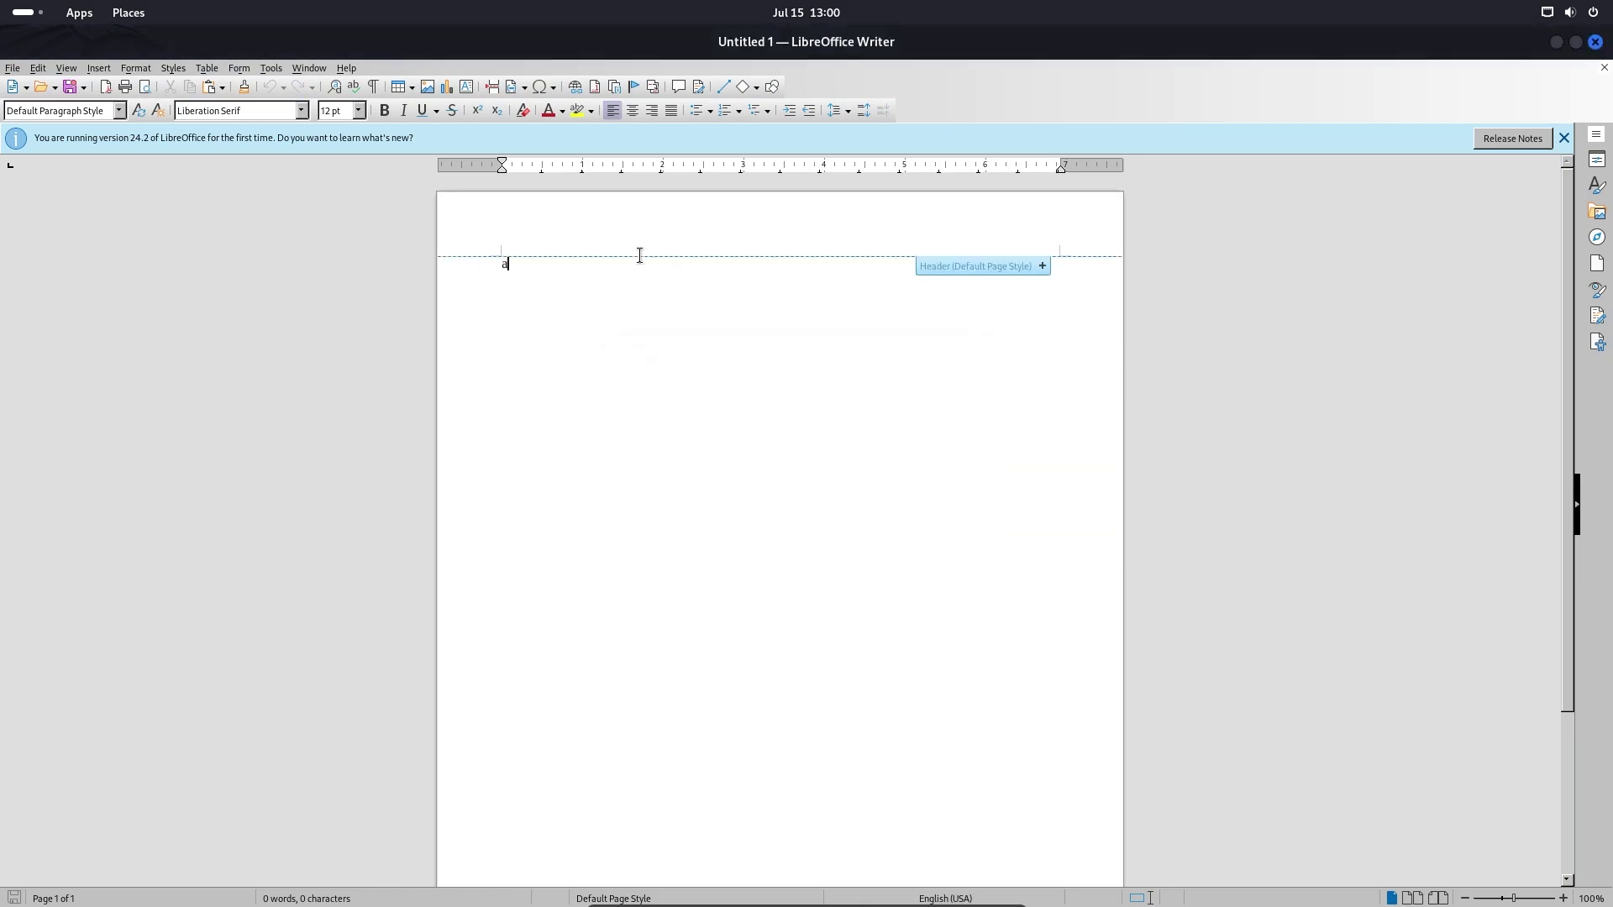
{"action": "type", "text": "asdasdnfoneof asdasd"}
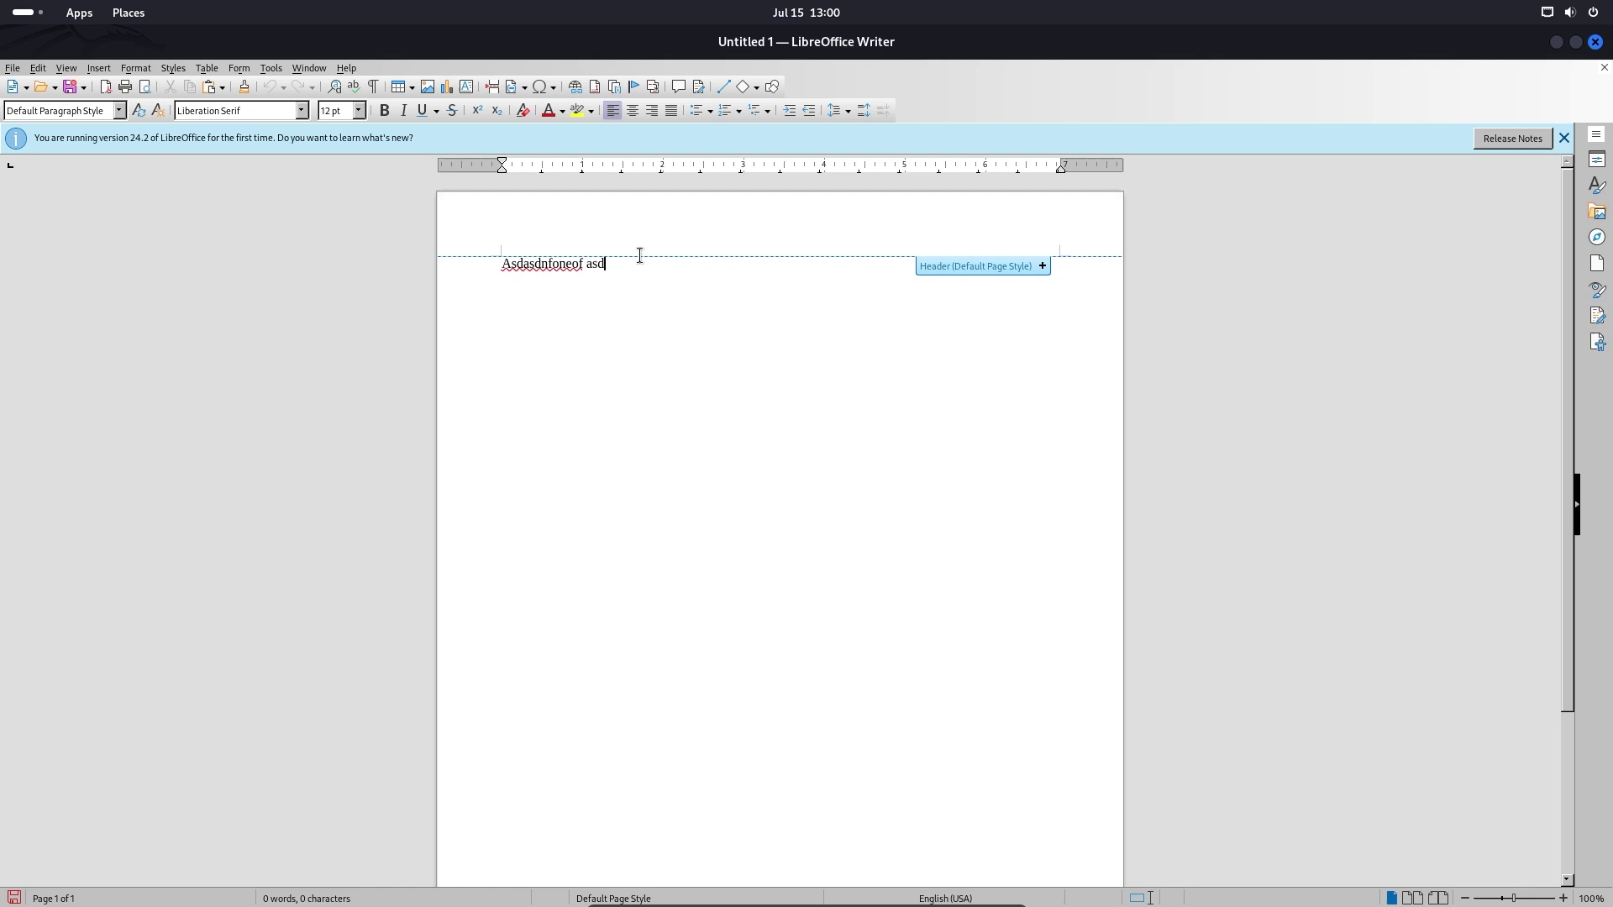
Step: Look through the menus without choosing anything, then close the Writer window
{"action": "left_click", "coordinate": [12, 68]}
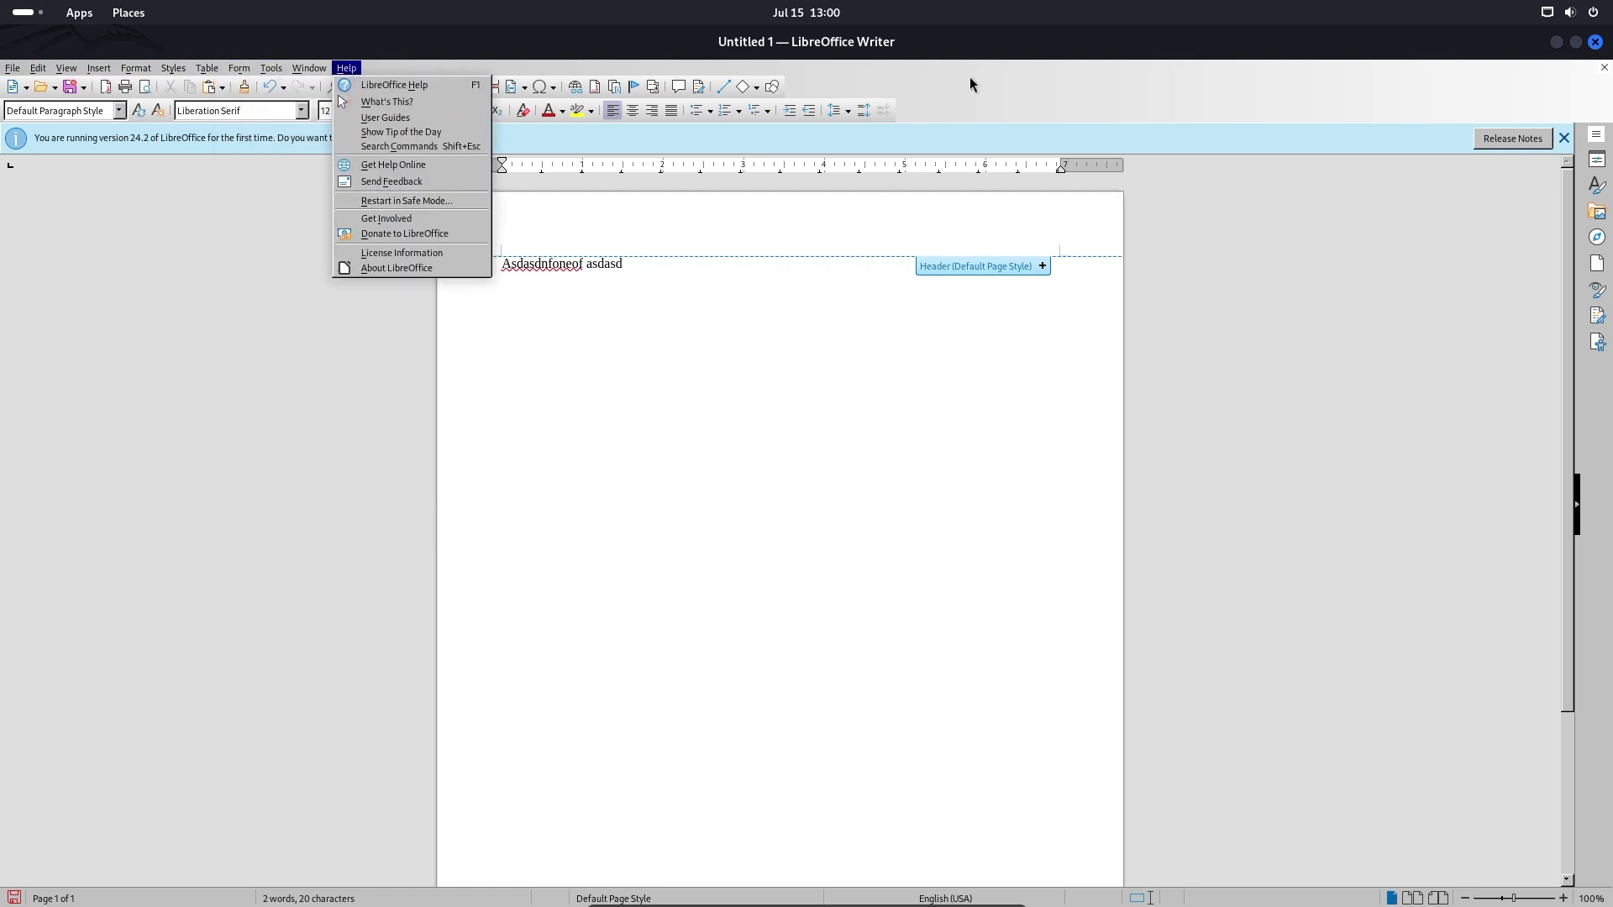
{"action": "left_click", "coordinate": [1274, 316]}
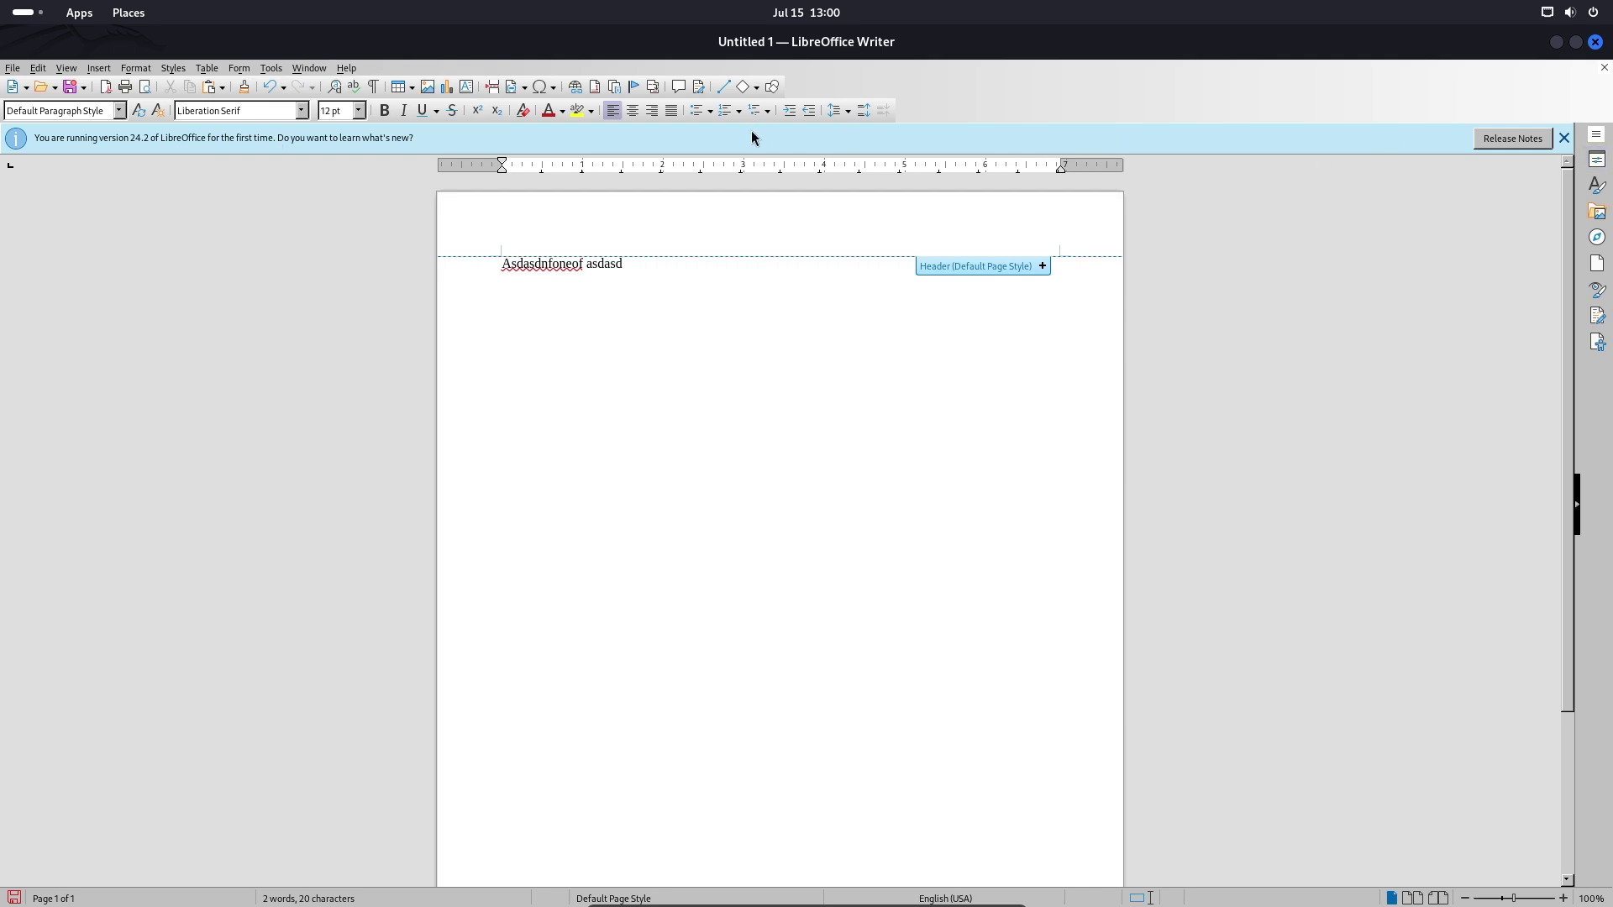
{"action": "left_click", "coordinate": [1595, 41]}
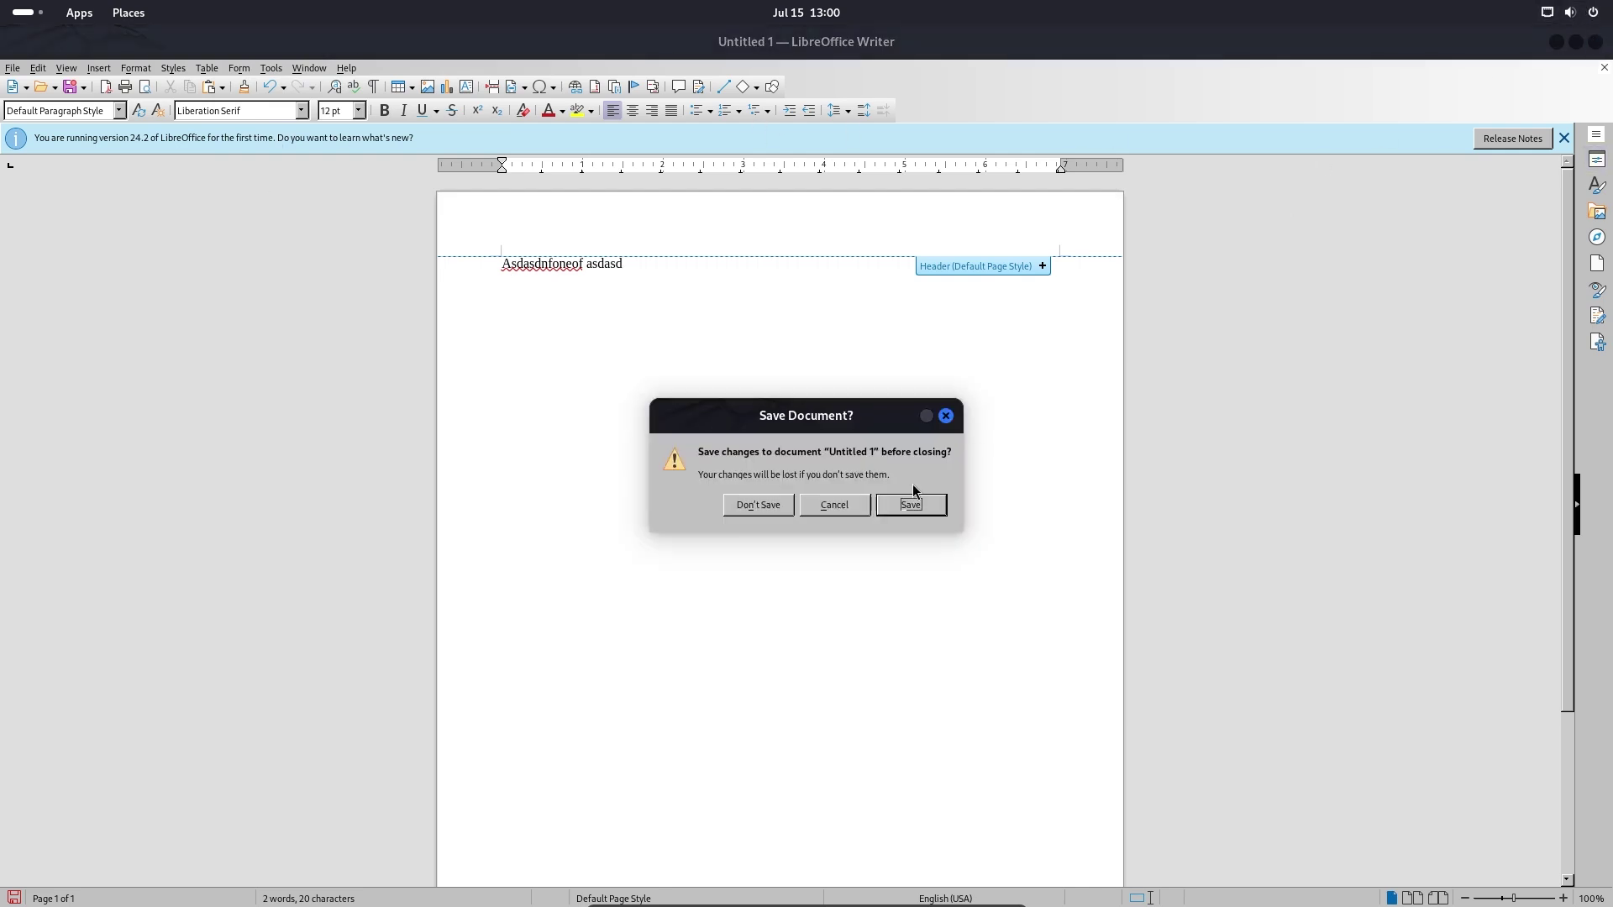
Step: Discard the Writer changes, clear the terminal and relaunch libreoffice
{"action": "left_click", "coordinate": [774, 507]}
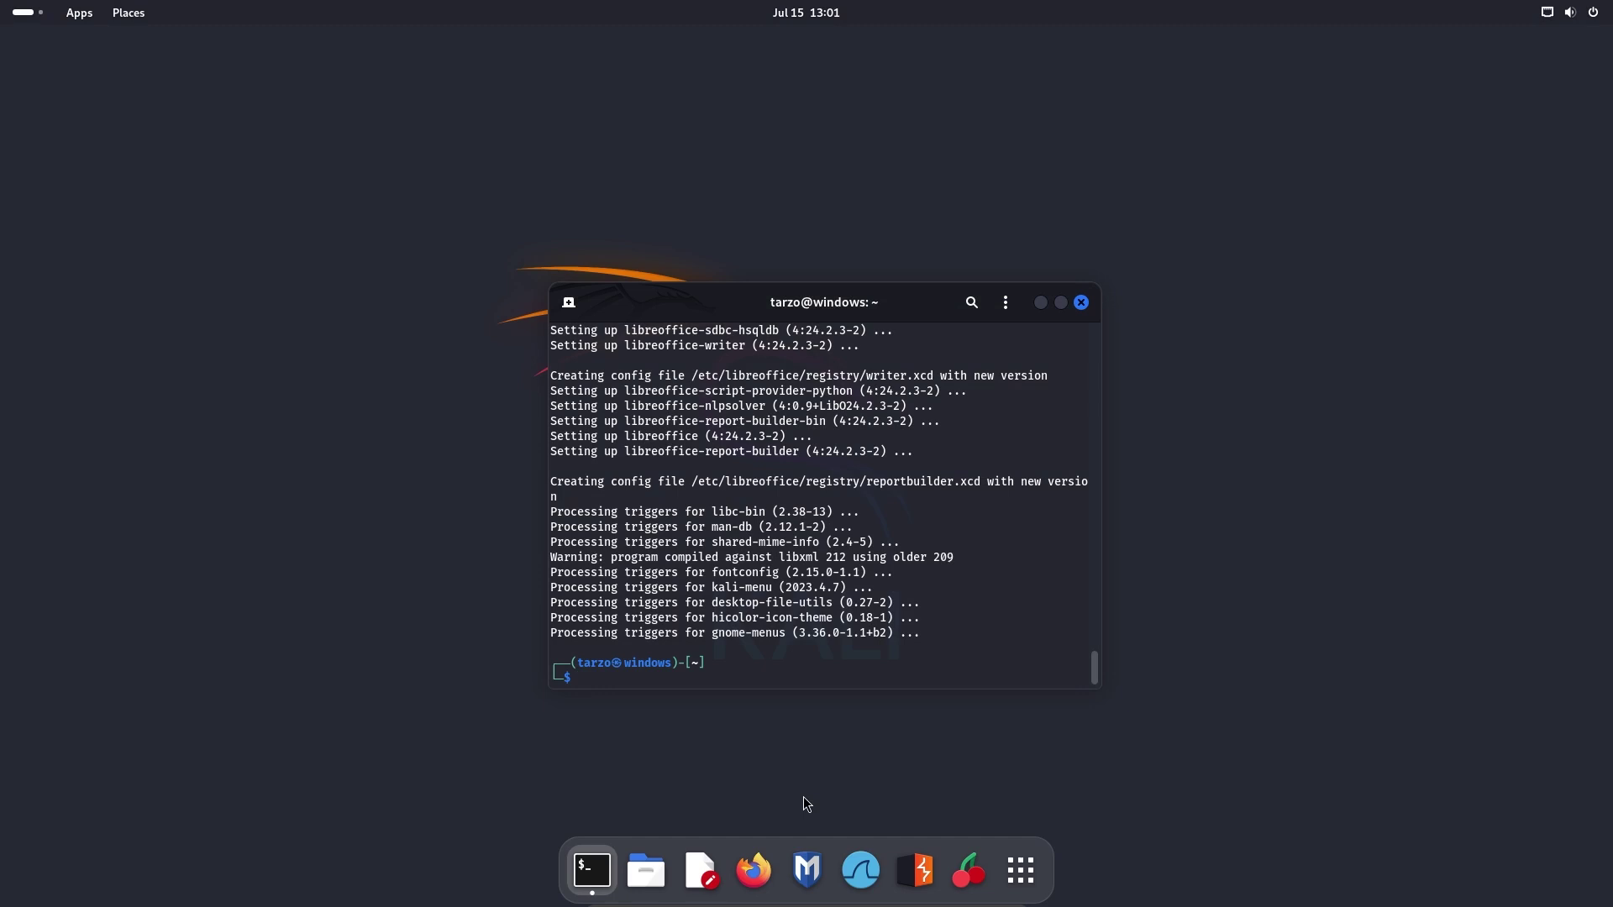
{"action": "key", "text": "ctrl+l"}
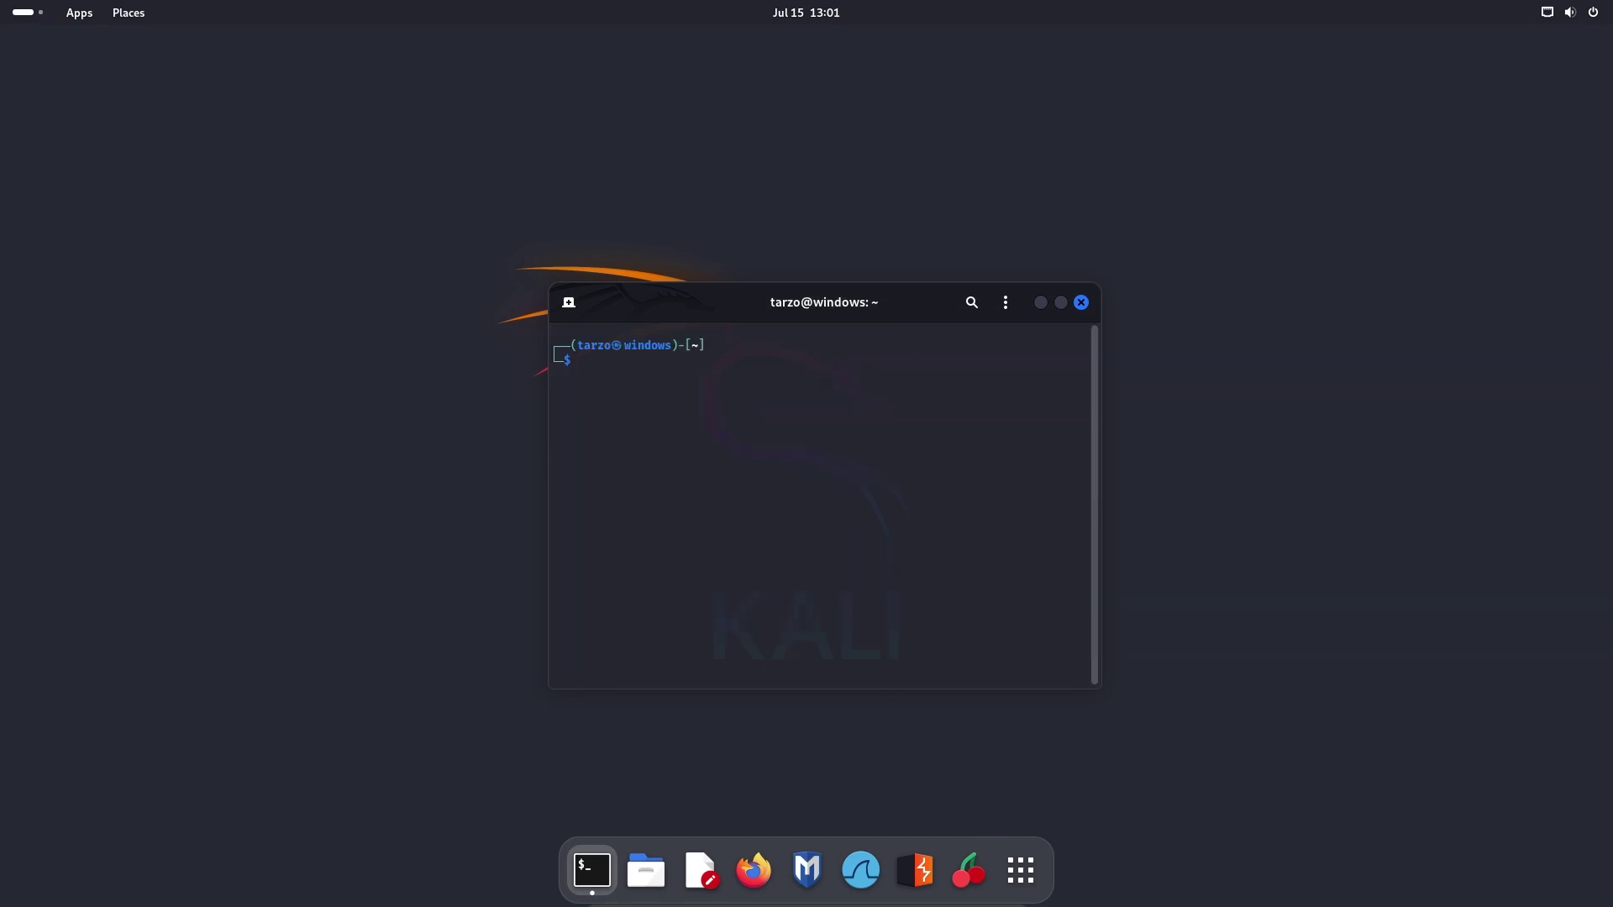
{"action": "type", "text": "libreoffice"}
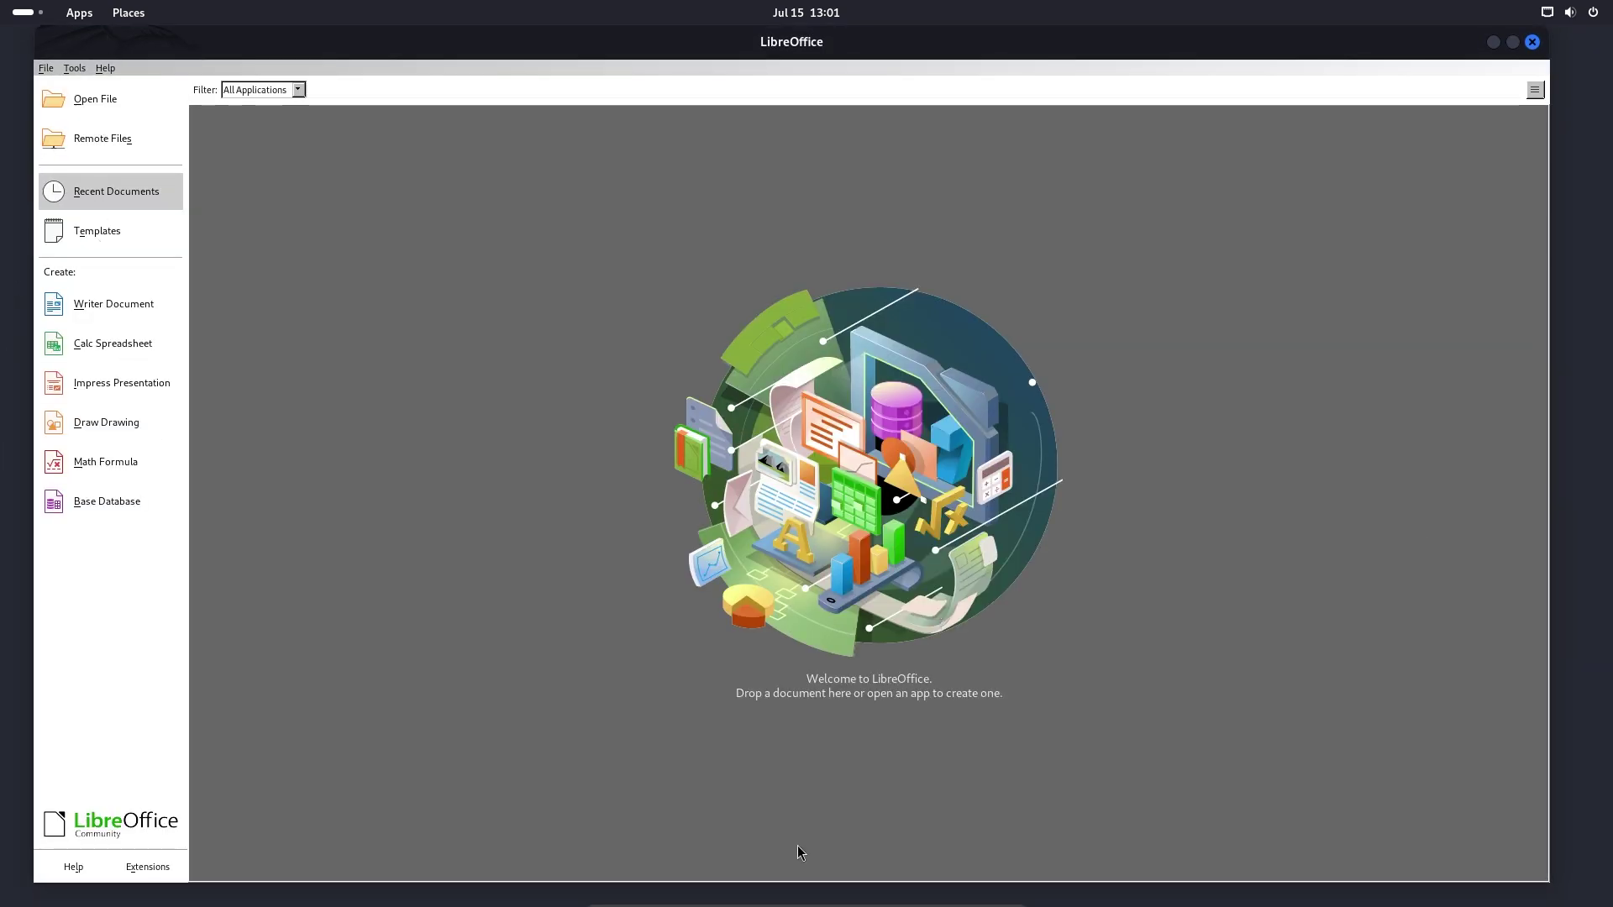
Step: Create a blank Writer document, close it, and recall the libreoffice command
{"action": "left_click", "coordinate": [105, 319]}
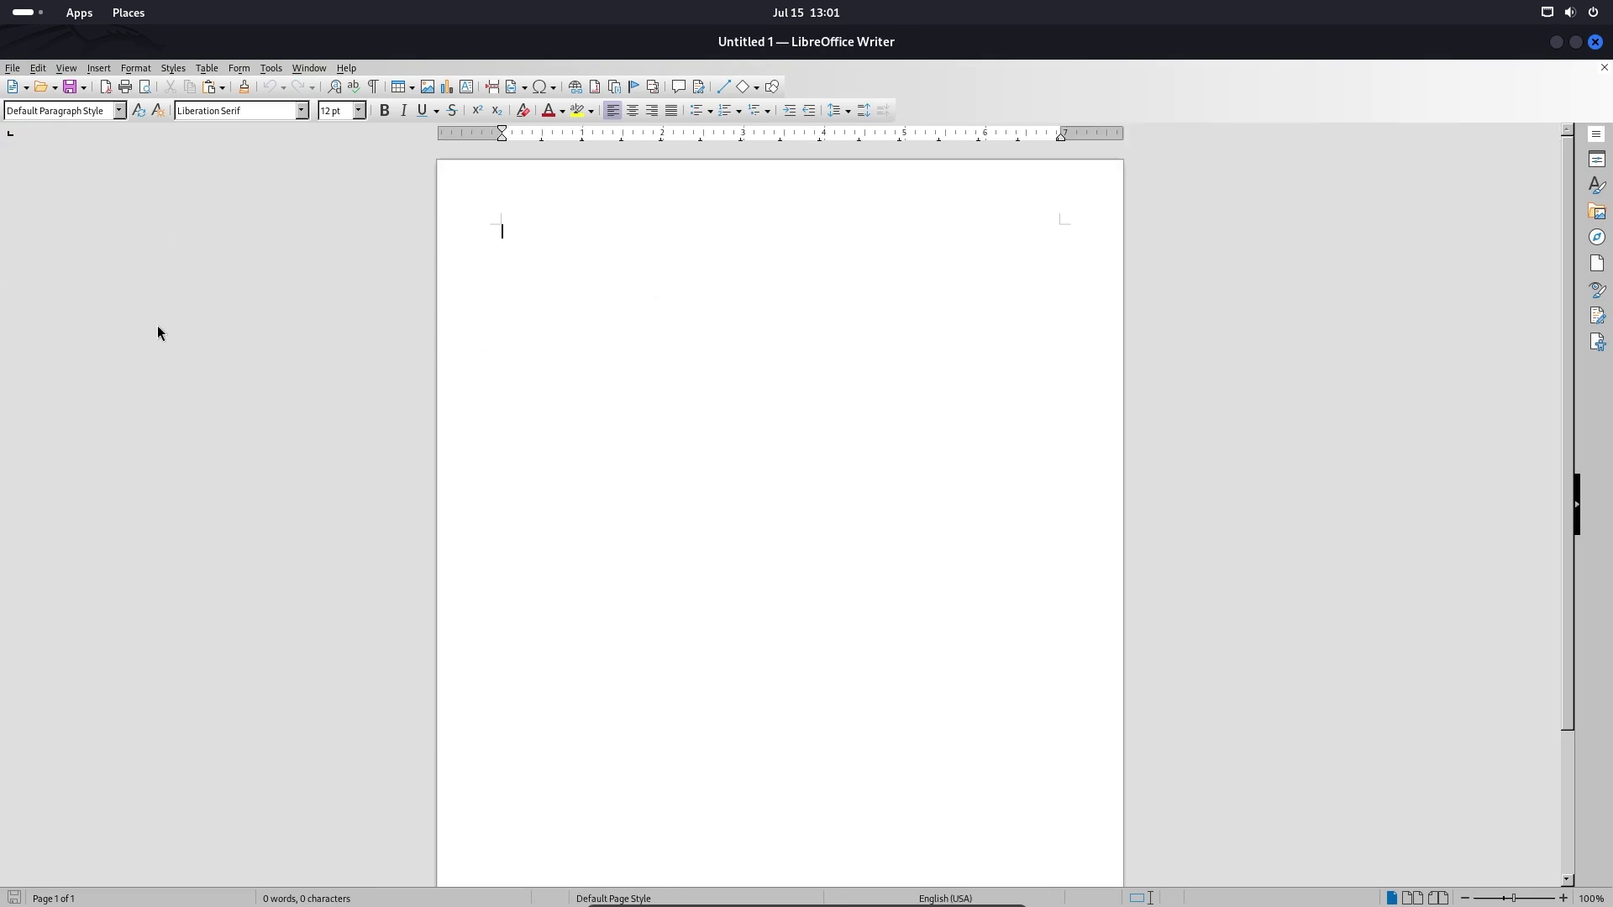
{"action": "left_click", "coordinate": [1594, 41]}
{"action": "key", "text": "Up"}
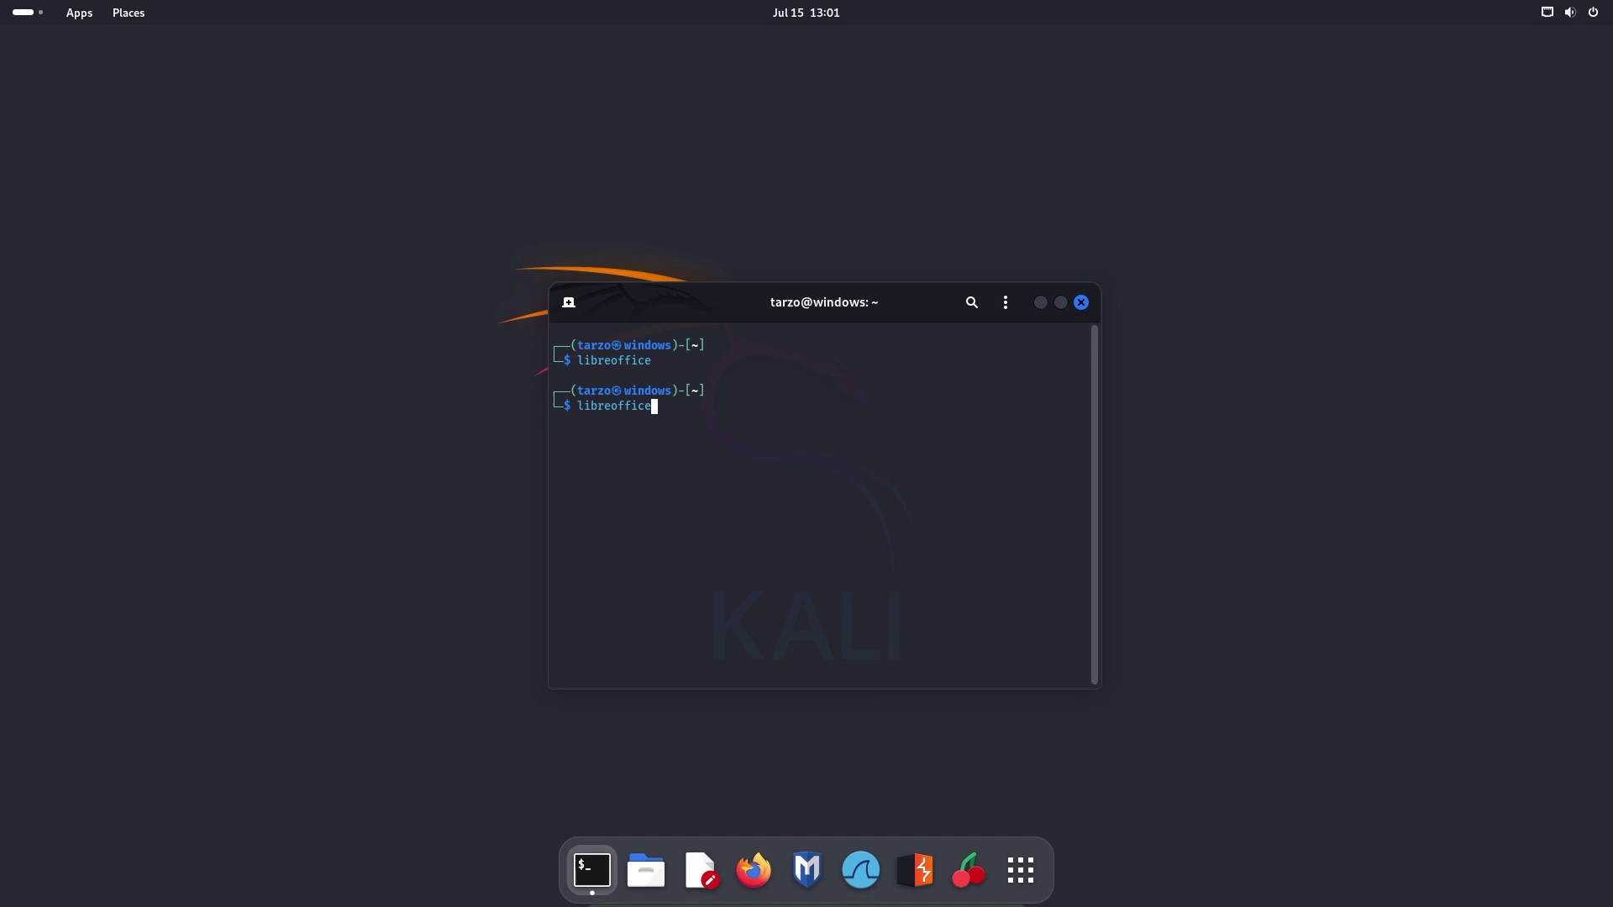
Step: Relaunch LibreOffice and browse the Templates gallery down to the Default and Modern templates
{"action": "key", "text": "Return"}
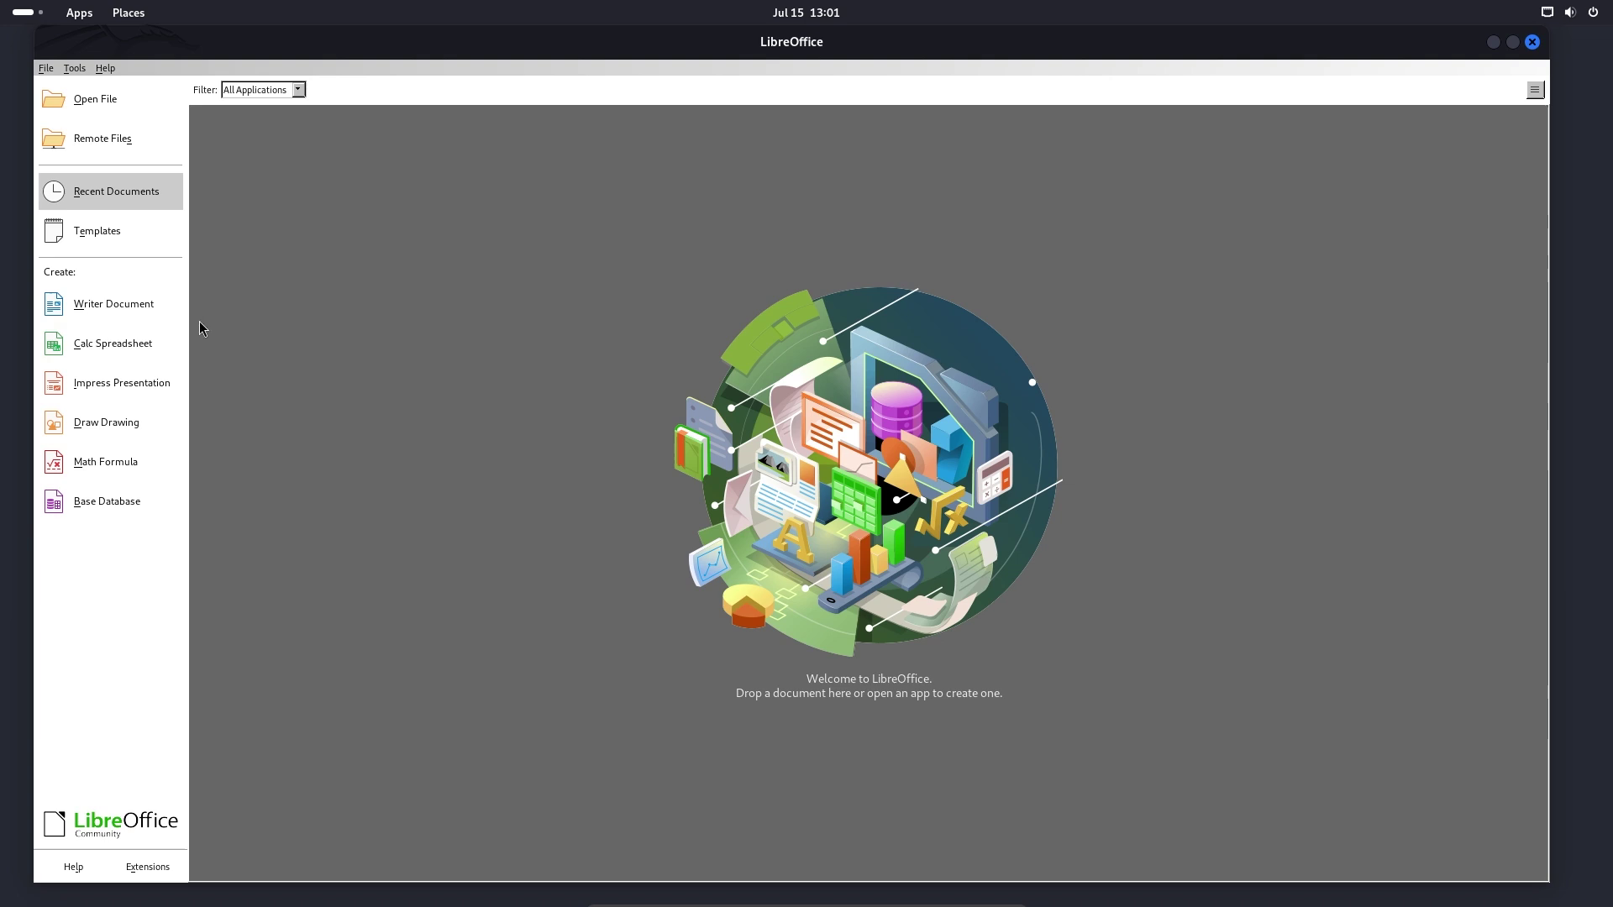
{"action": "left_click", "coordinate": [120, 240]}
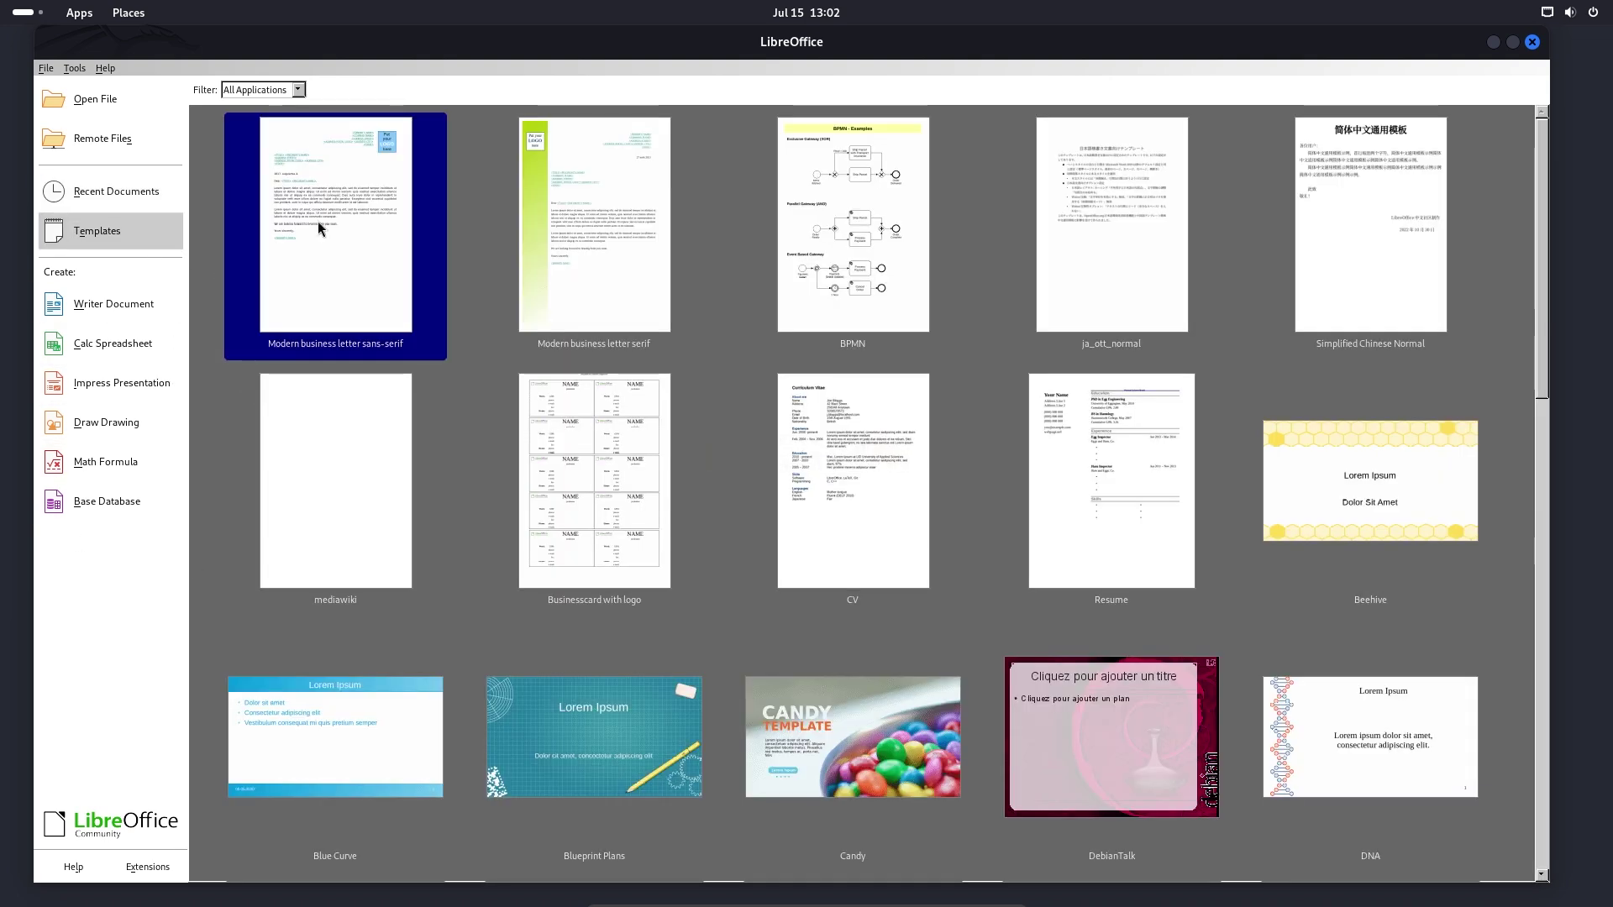
{"action": "scroll", "coordinate": [1177, 508], "scroll_direction": "down", "scroll_amount": 3}
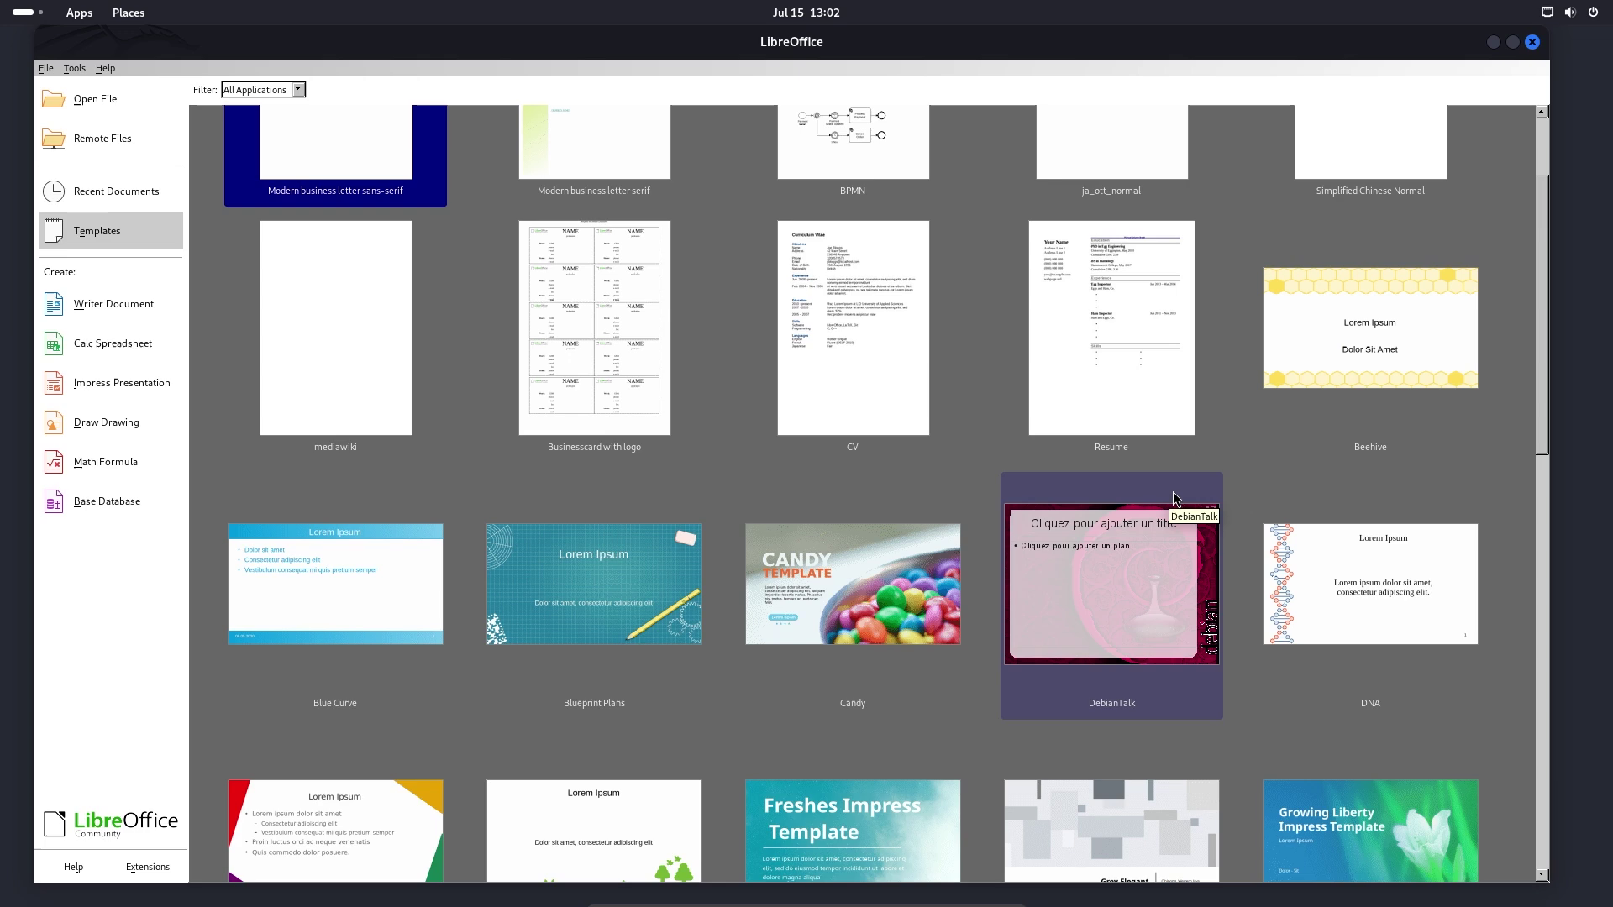
{"action": "scroll", "coordinate": [610, 681], "scroll_direction": "down", "scroll_amount": 6}
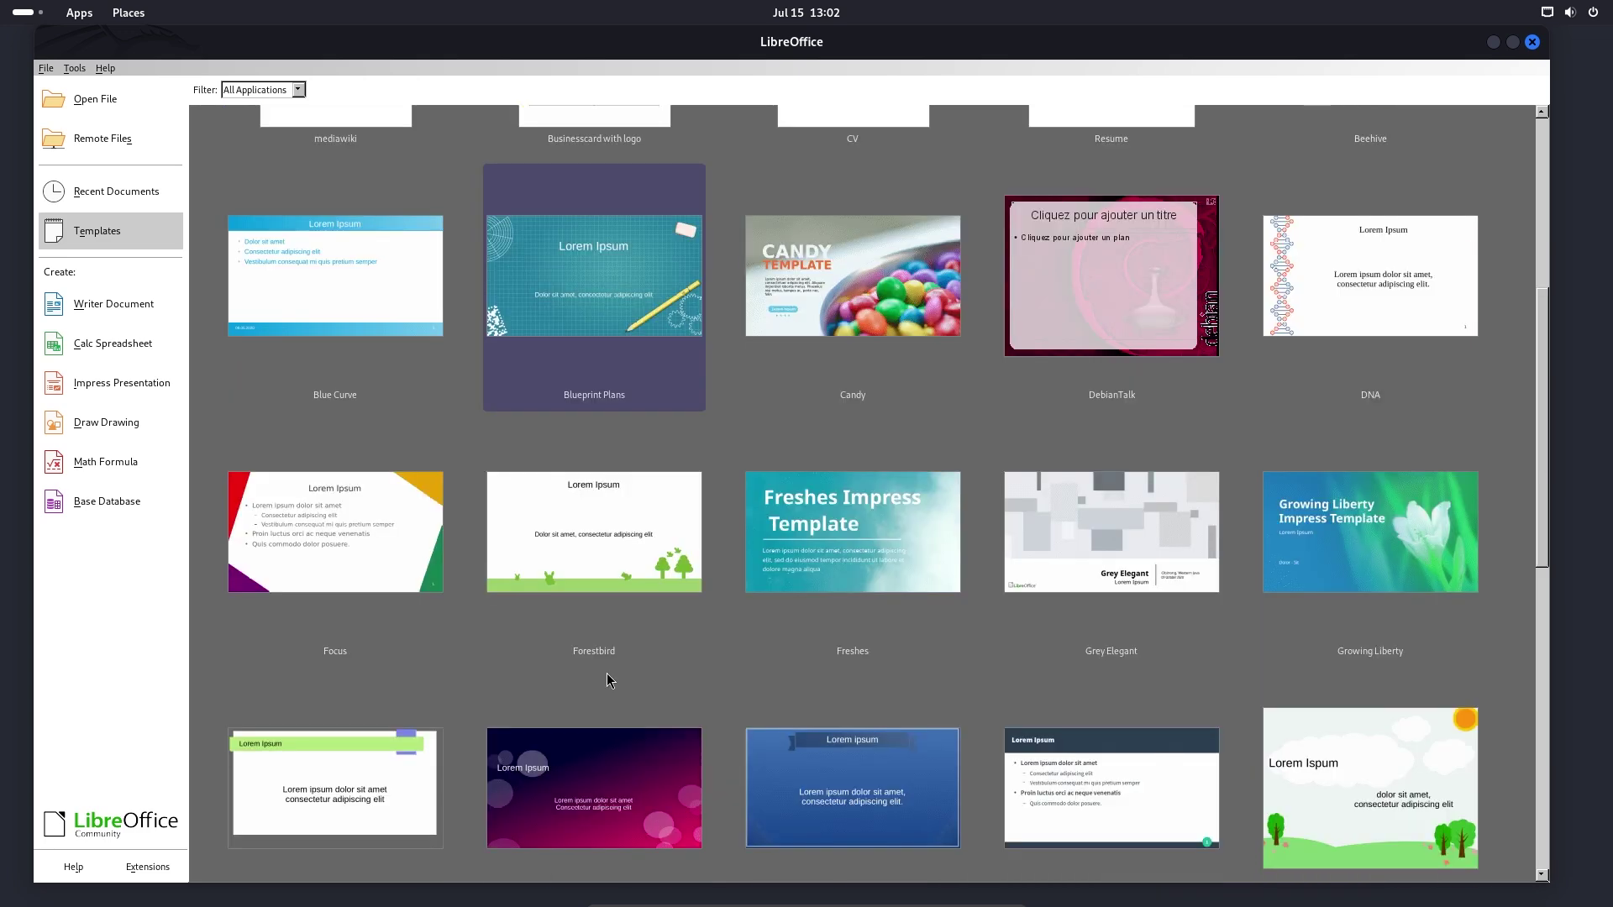
{"action": "scroll", "coordinate": [536, 540], "scroll_direction": "down", "scroll_amount": 9}
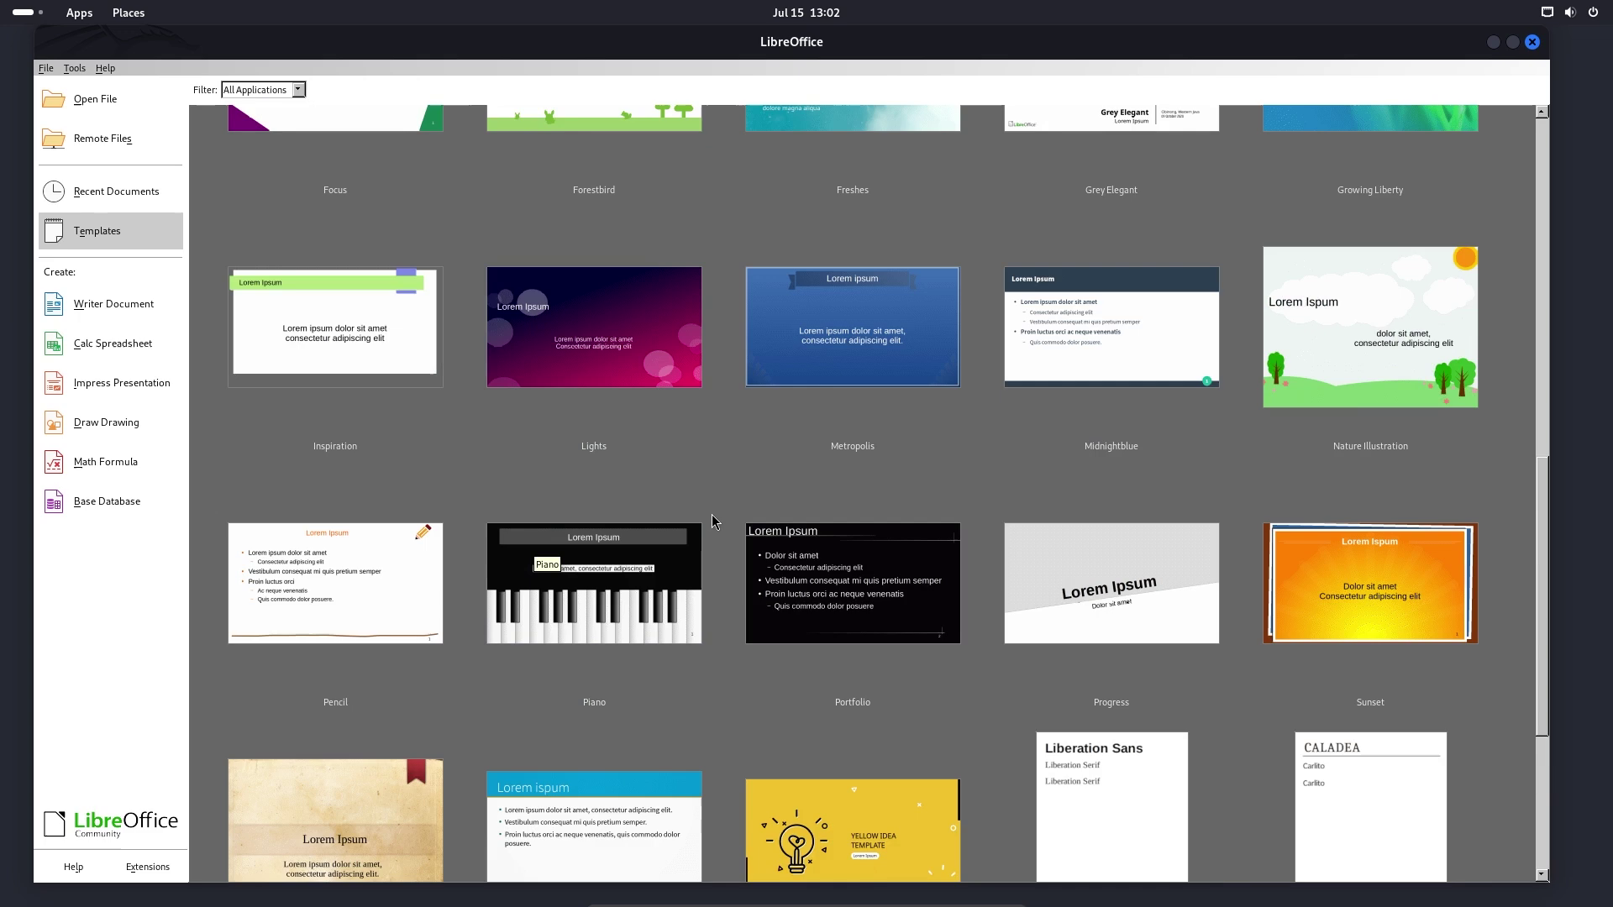
{"action": "scroll", "coordinate": [712, 521], "scroll_direction": "down", "scroll_amount": 3}
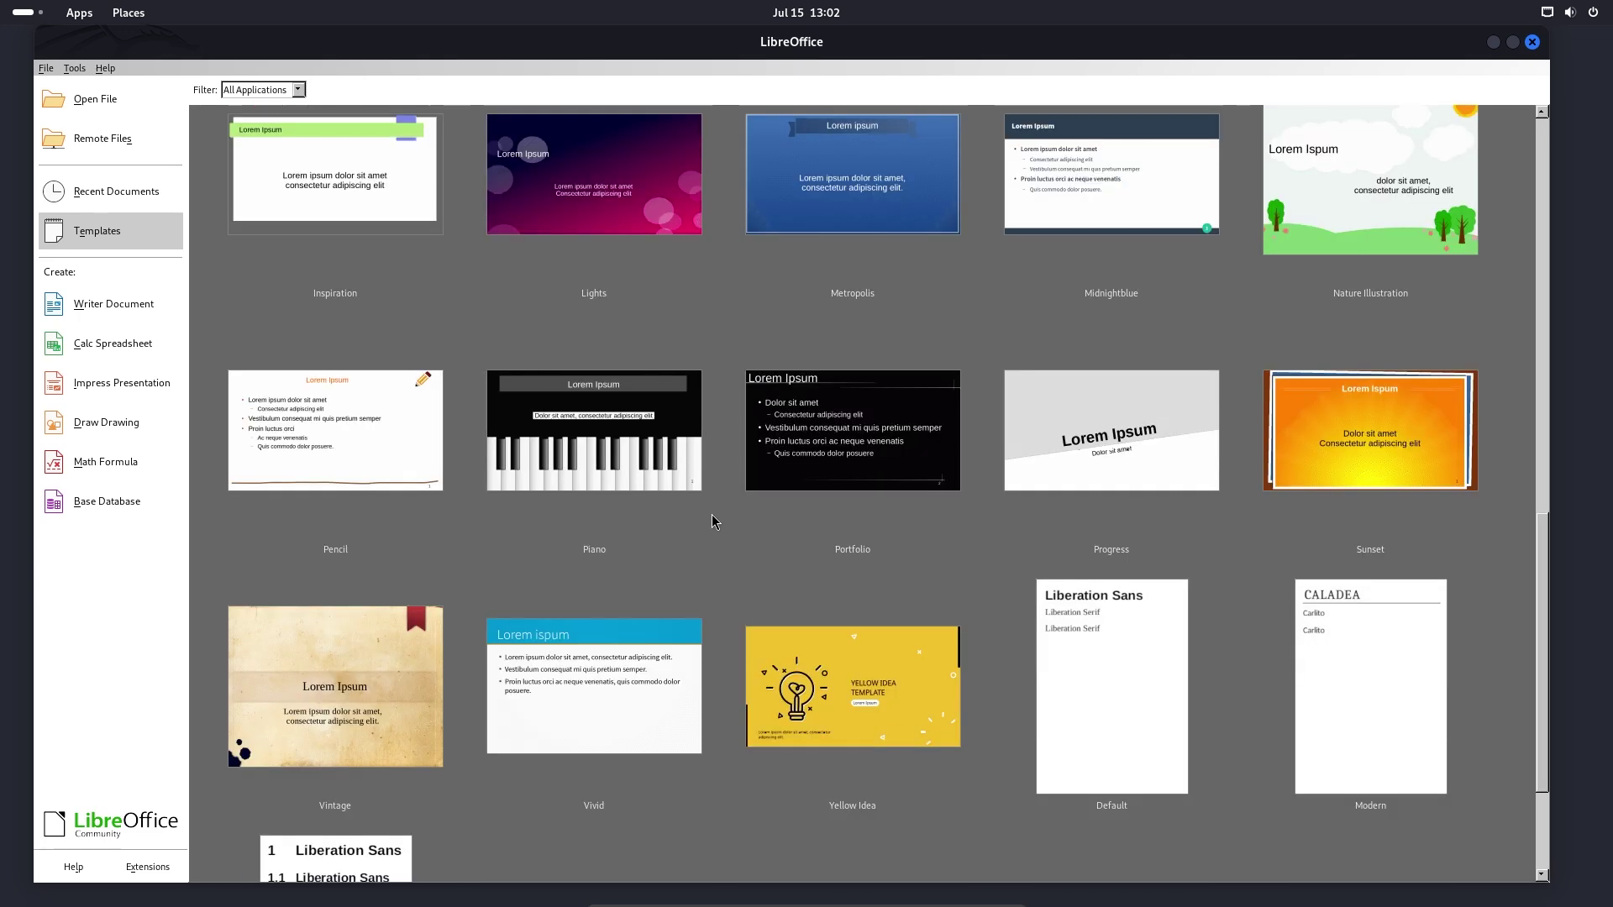
Step: Create a new Writer document and type 'asdhkjlashdjklhaskdklsdfkajlsbndfkj' on the first line
{"action": "left_click", "coordinate": [78, 315]}
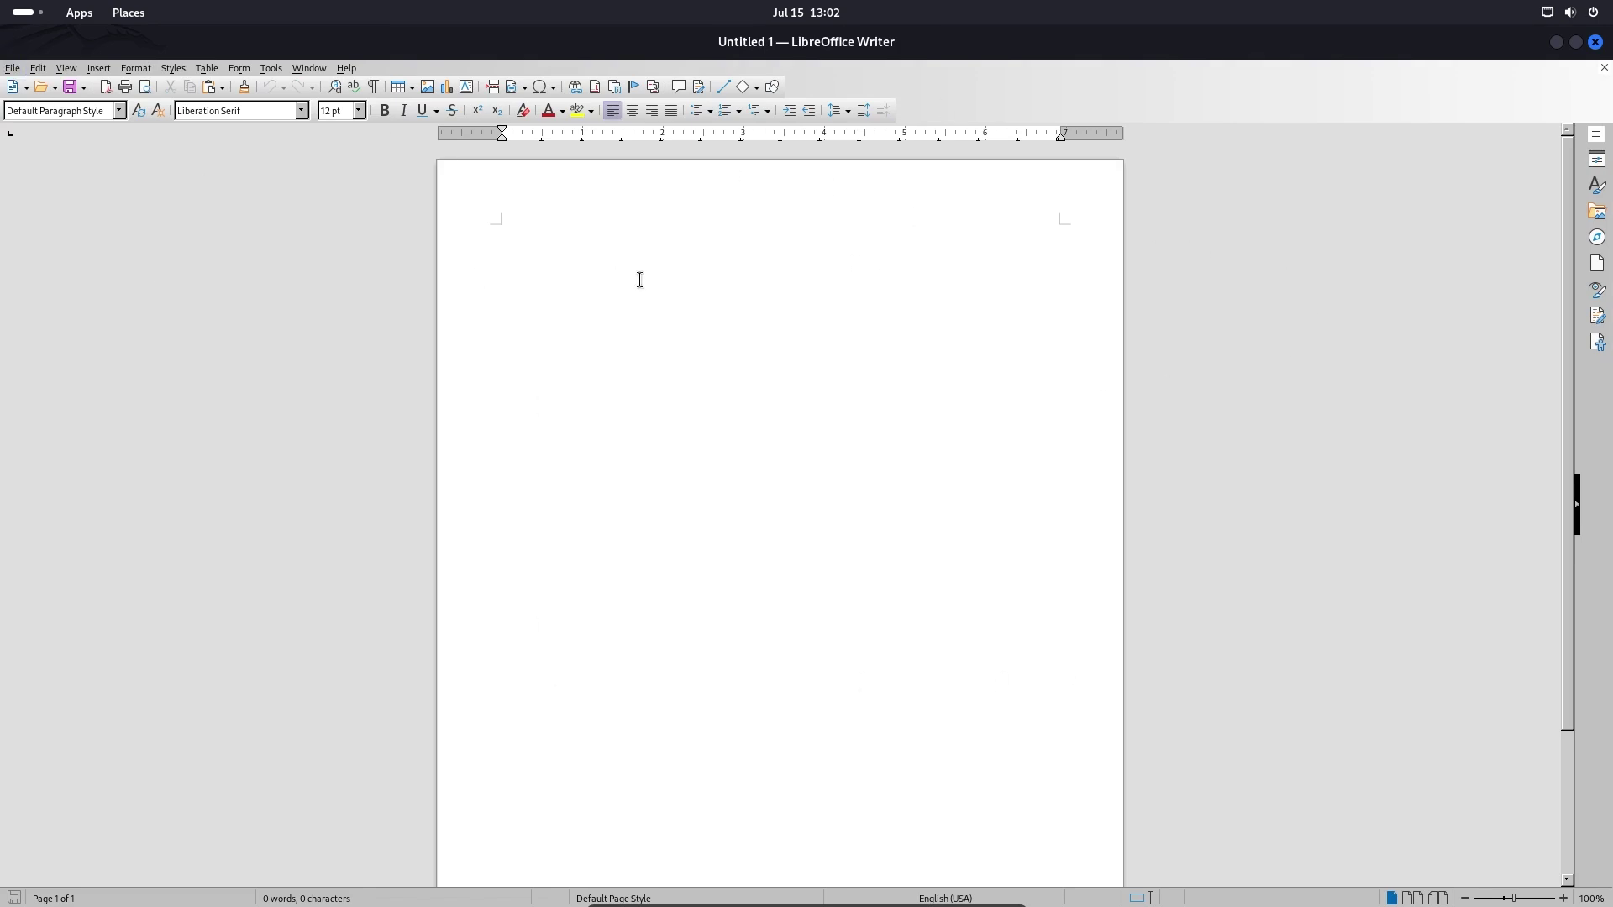
{"action": "type", "text": "asdhkjlashdjklhaskdklsdfkajlsbndfkj"}
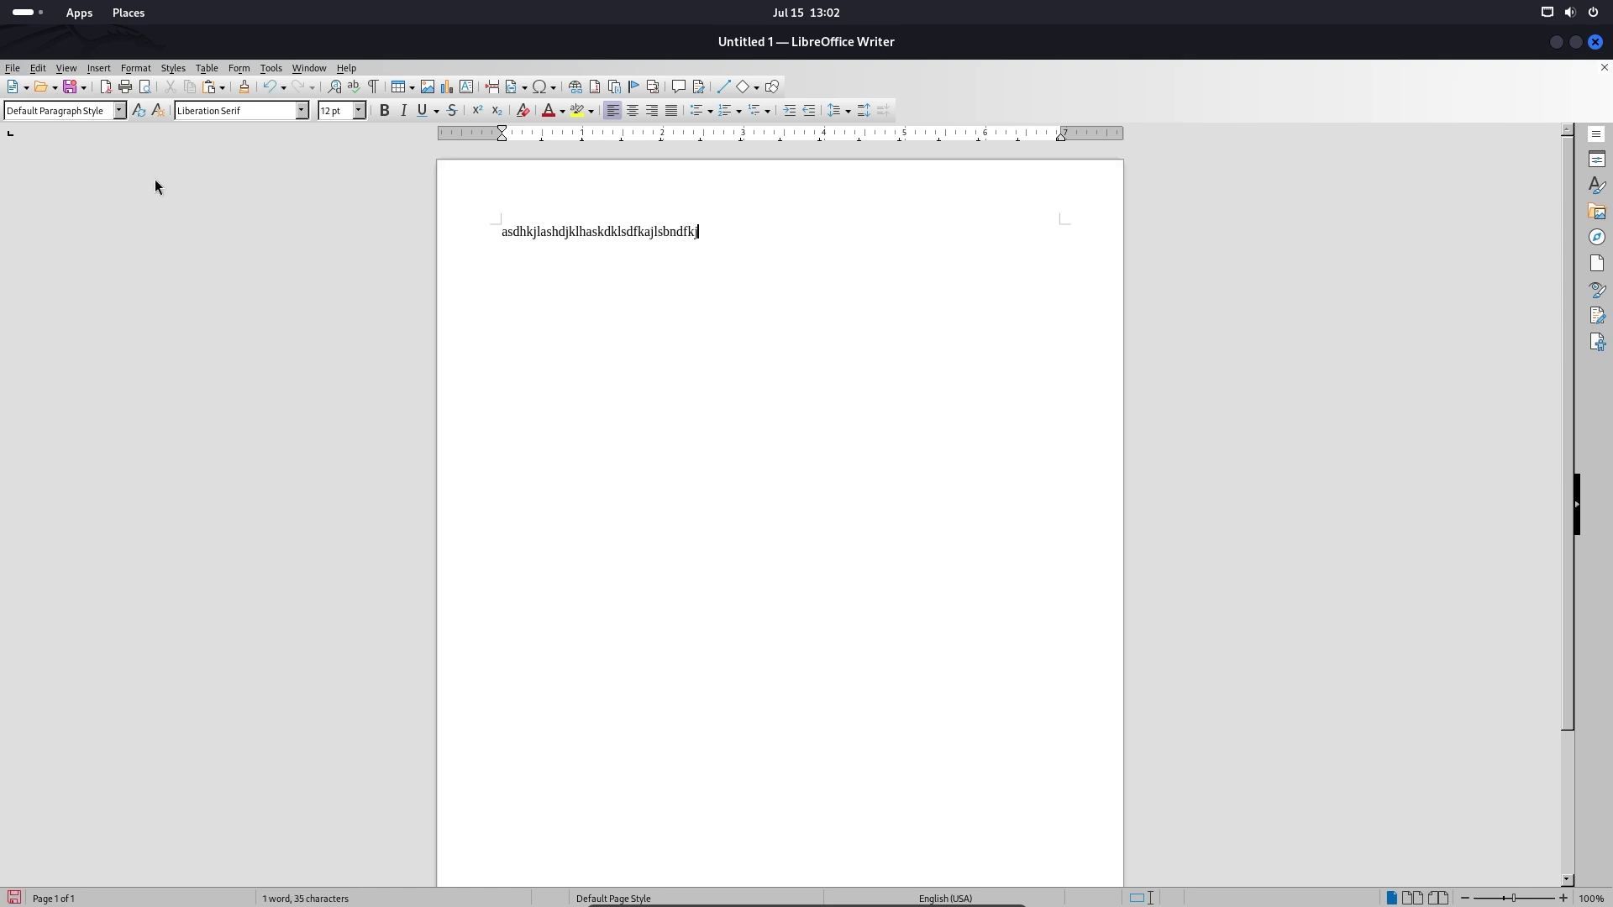
{"action": "left_click", "coordinate": [15, 69]}
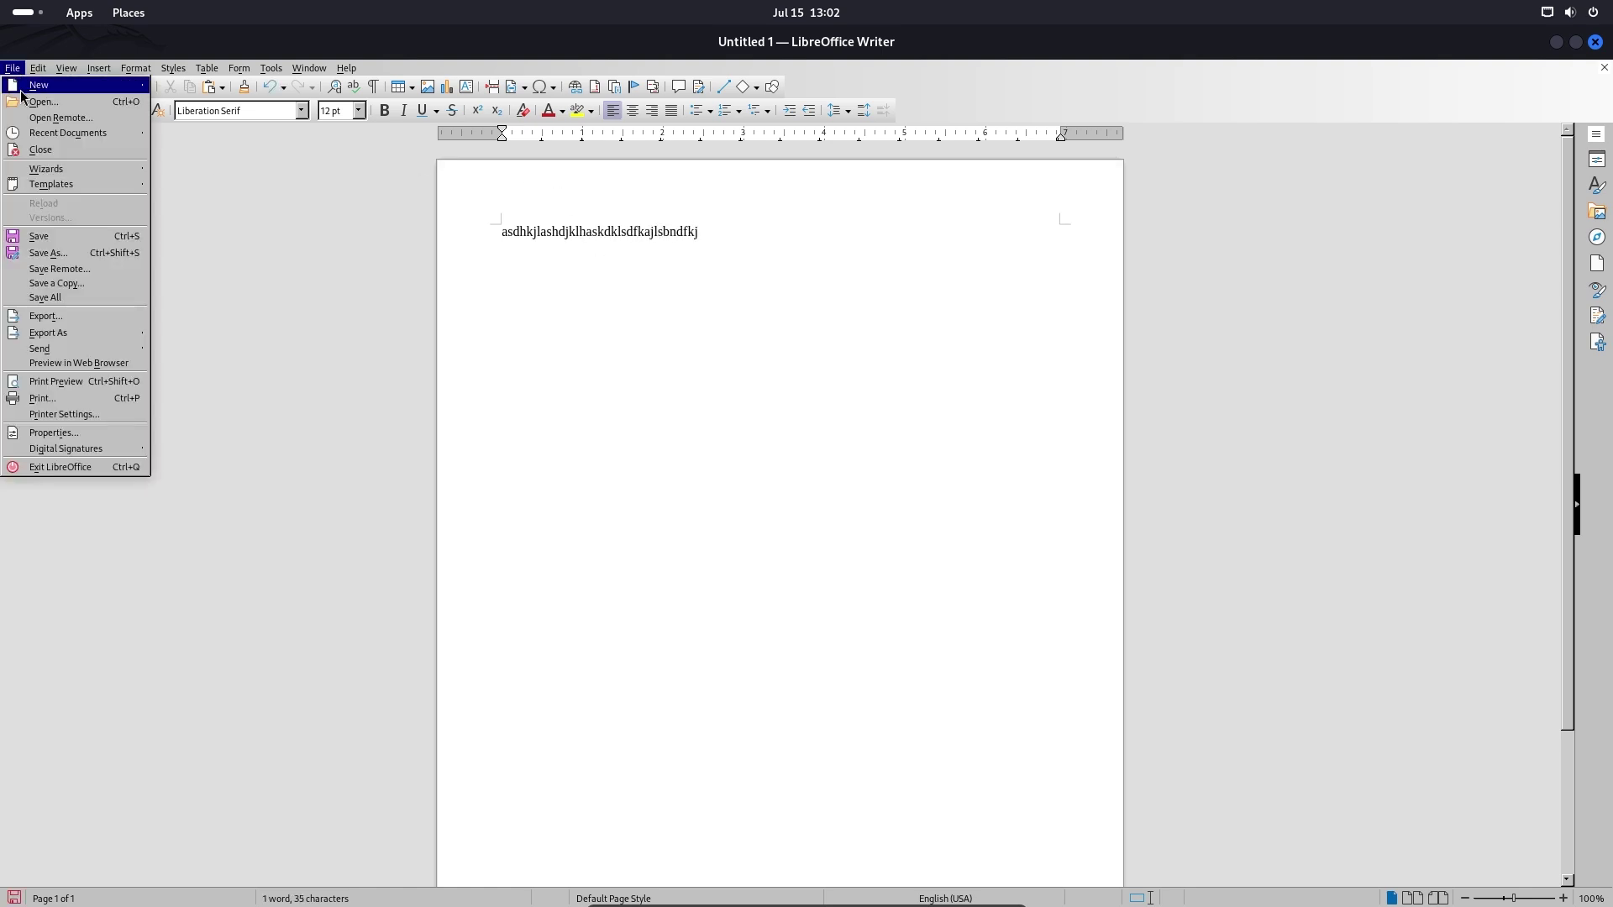
{"action": "left_click", "coordinate": [57, 235]}
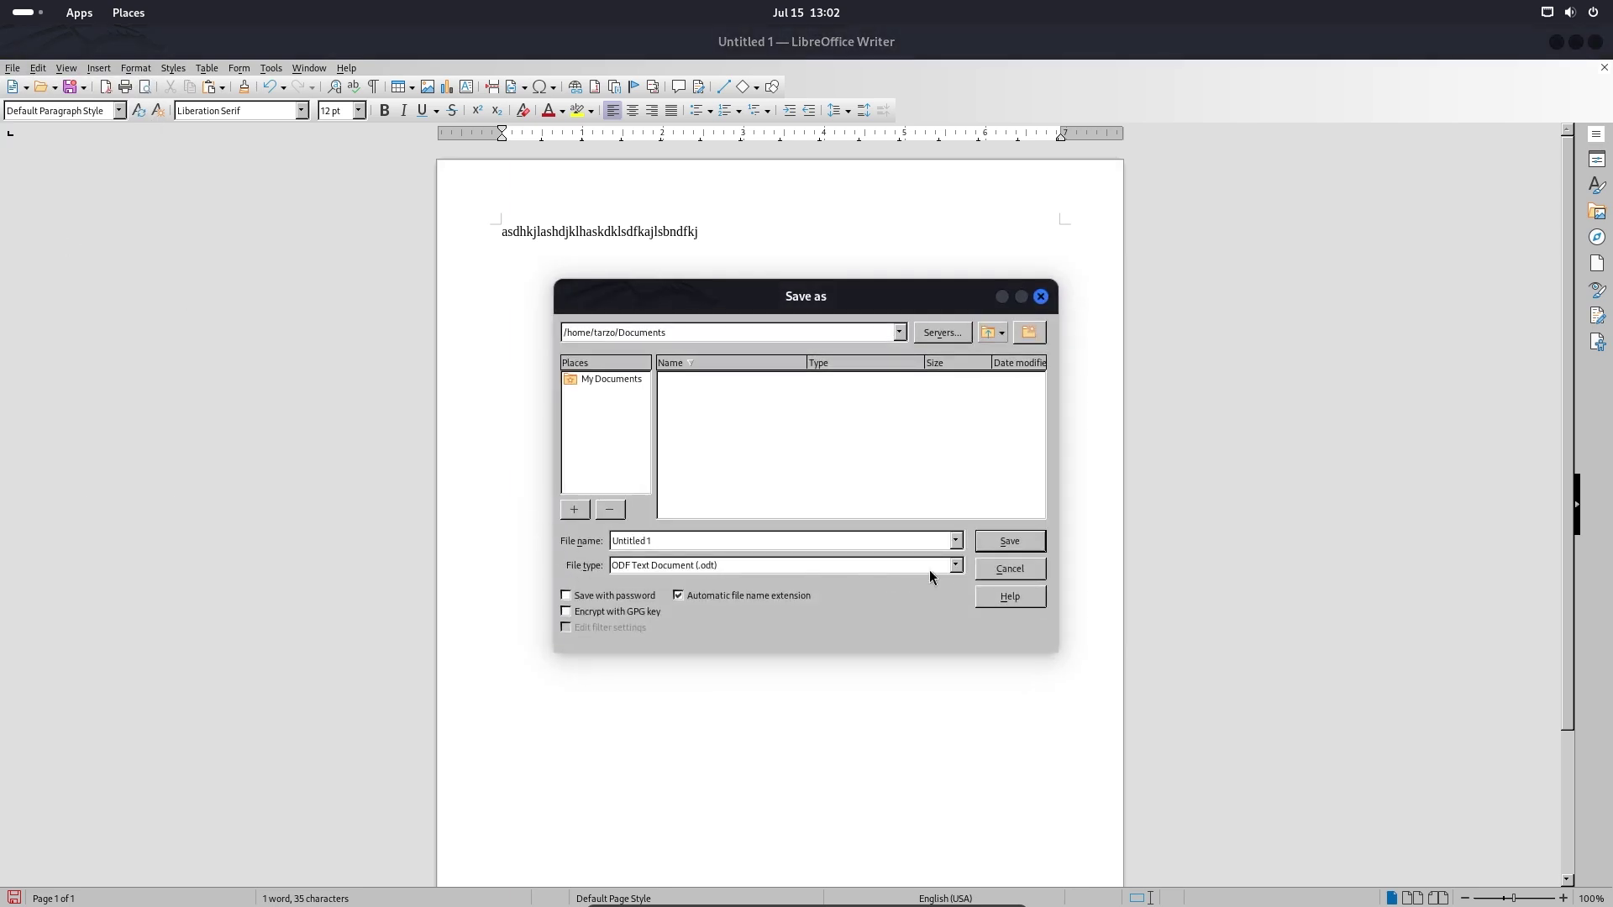
{"action": "left_click", "coordinate": [956, 566]}
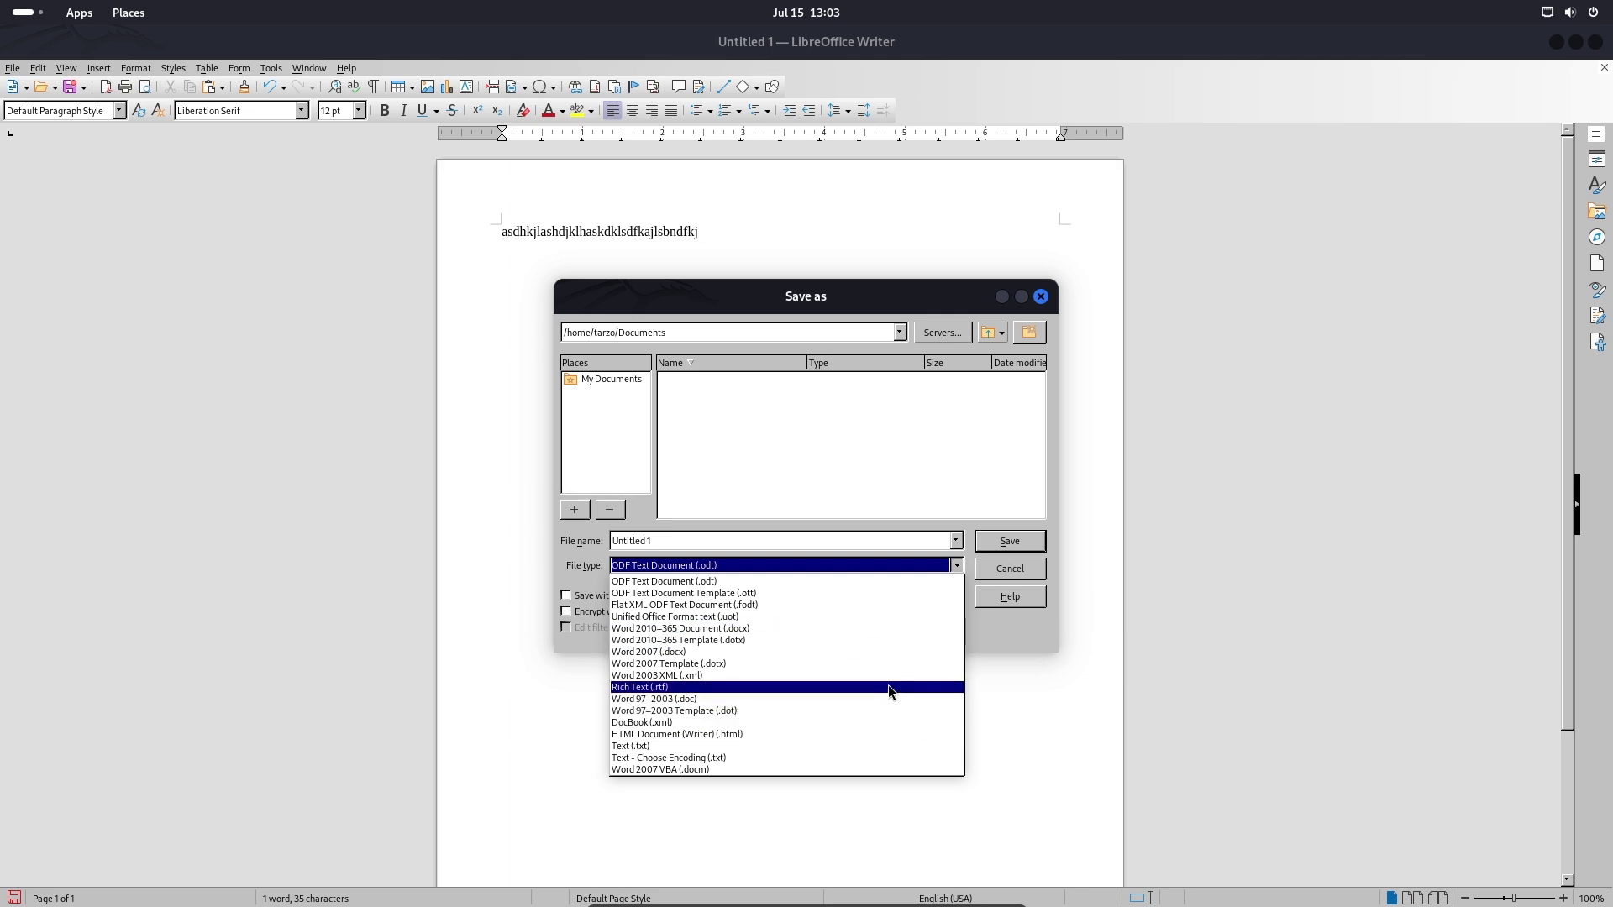
{"action": "left_click", "coordinate": [1041, 297]}
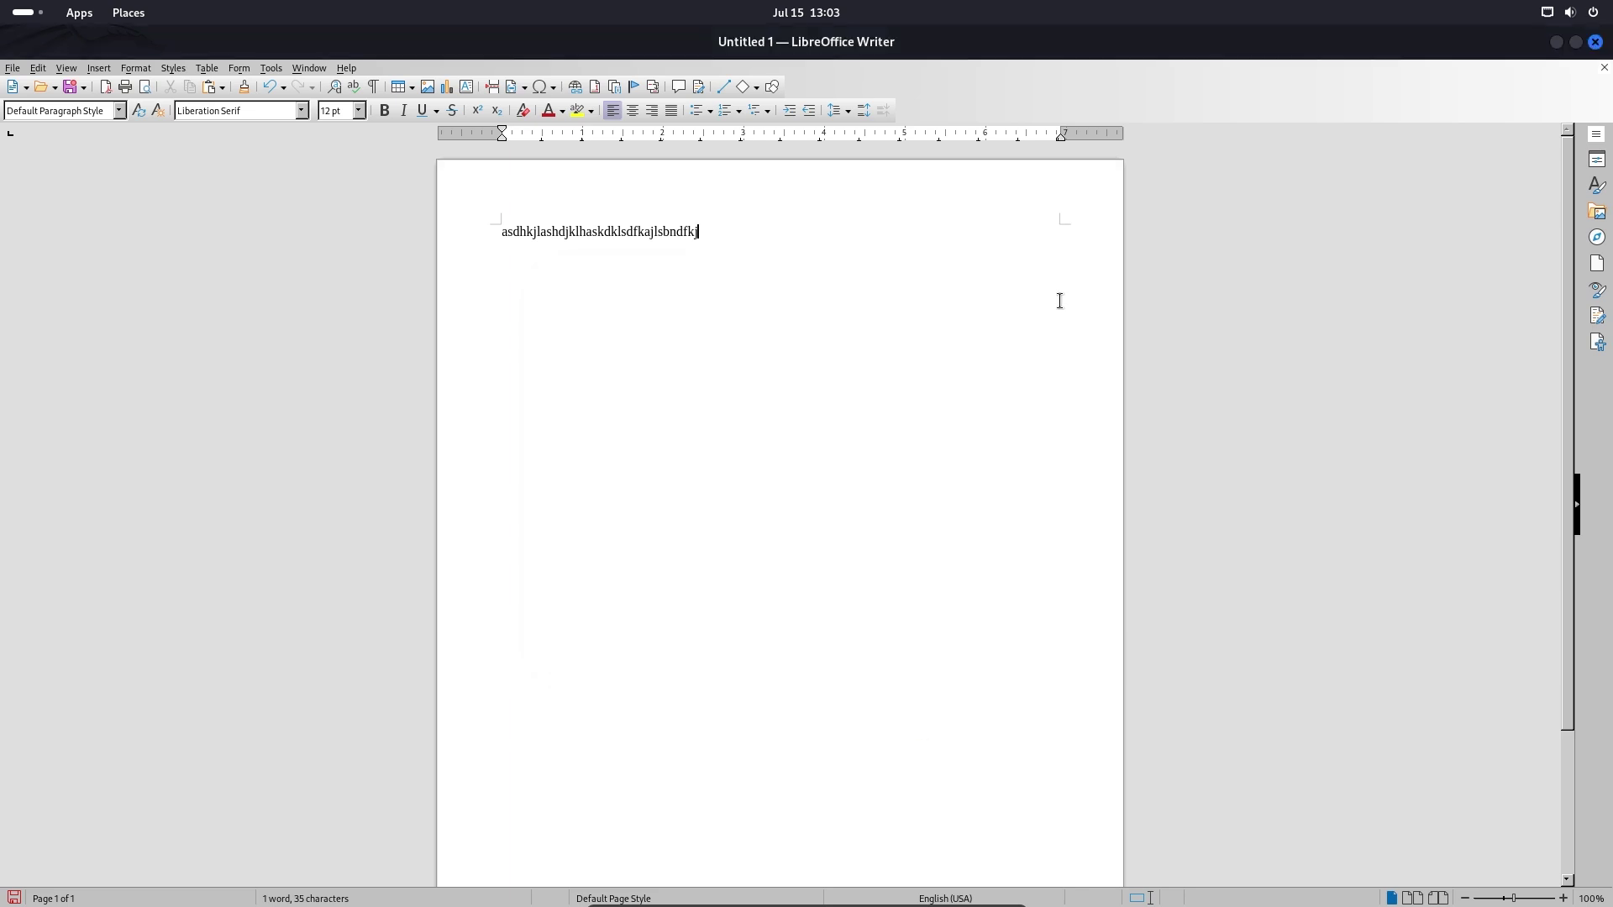
Step: Close the Writer window, discarding the unsaved changes
{"action": "left_click", "coordinate": [1600, 44]}
{"action": "left_click", "coordinate": [1458, 42]}
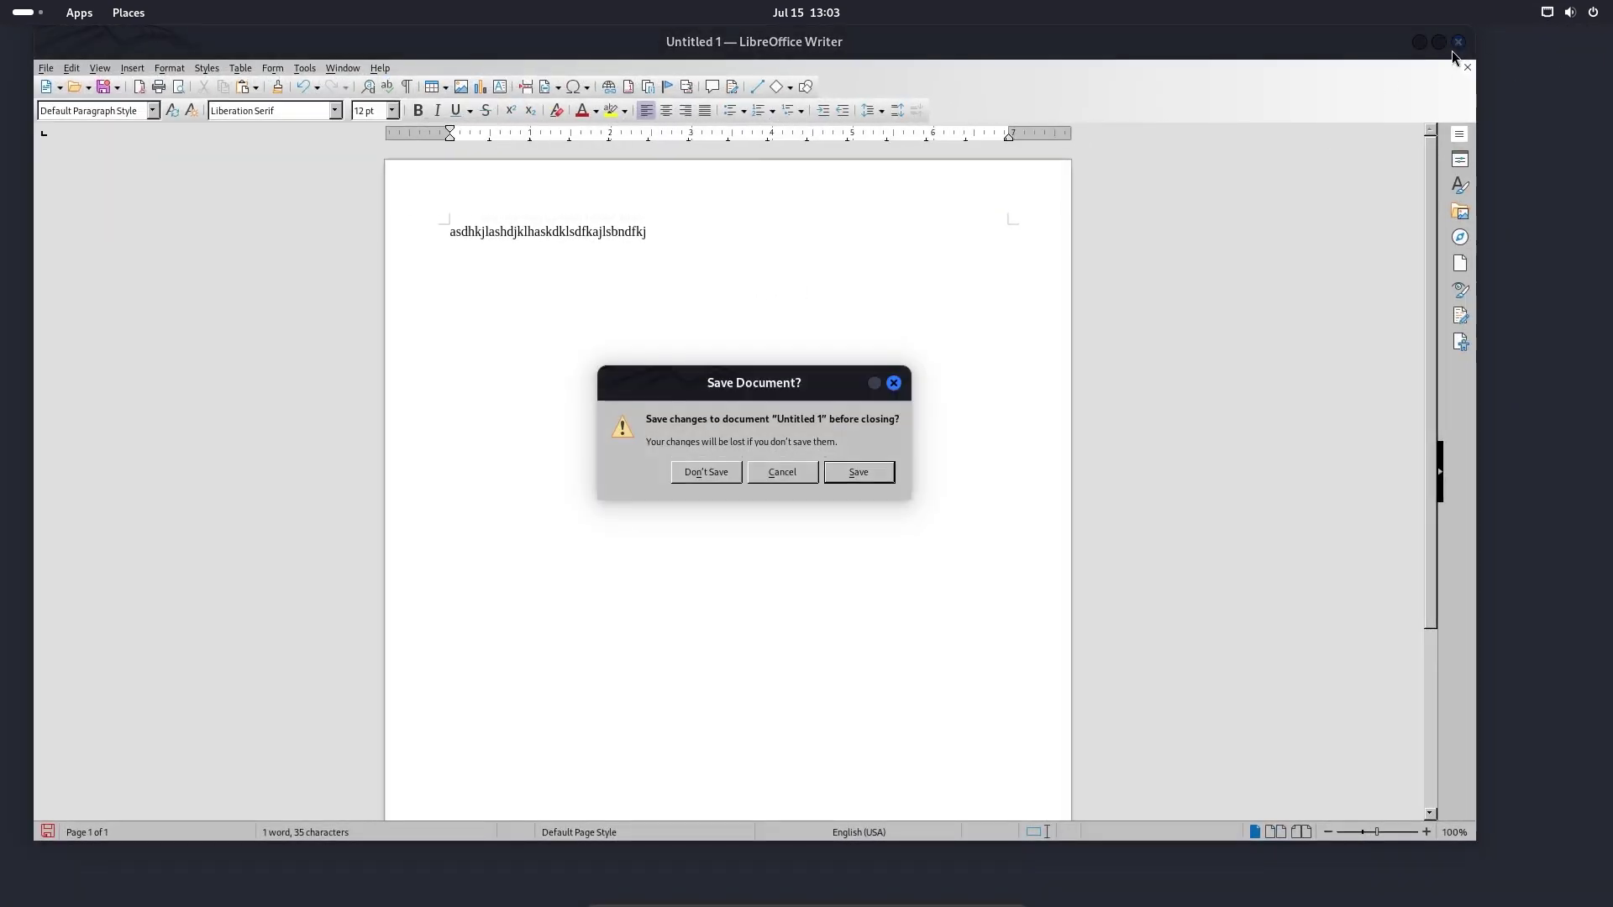
{"action": "left_click", "coordinate": [733, 473]}
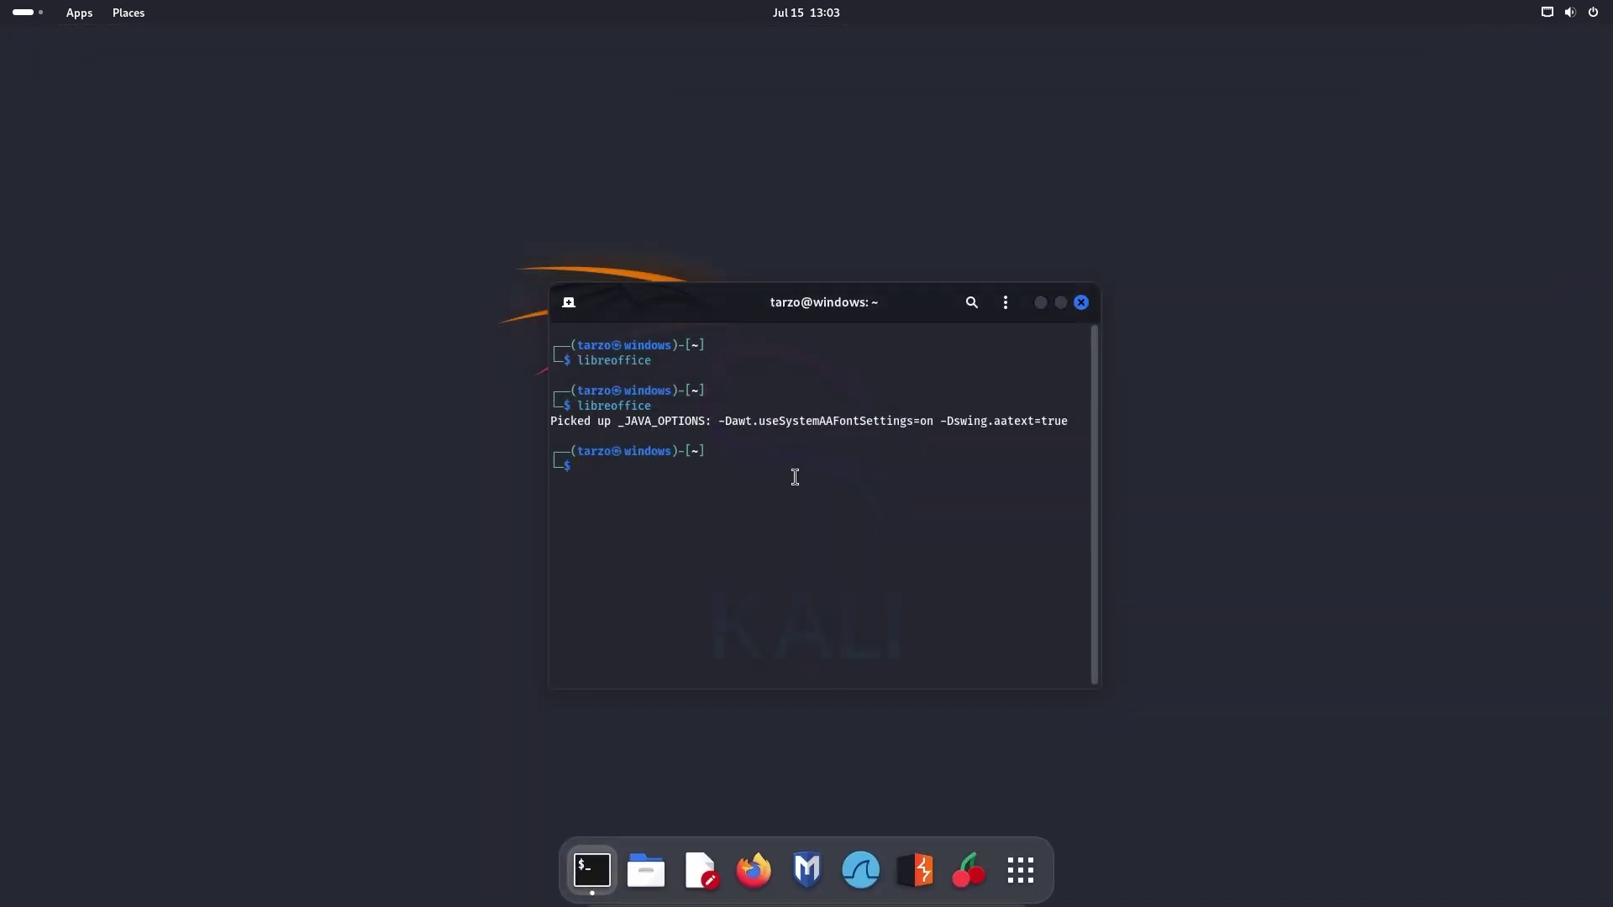
Step: Relaunch libreoffice from the terminal and create a new Calc spreadsheet
{"action": "key", "text": "Up"}
{"action": "key", "text": "Return"}
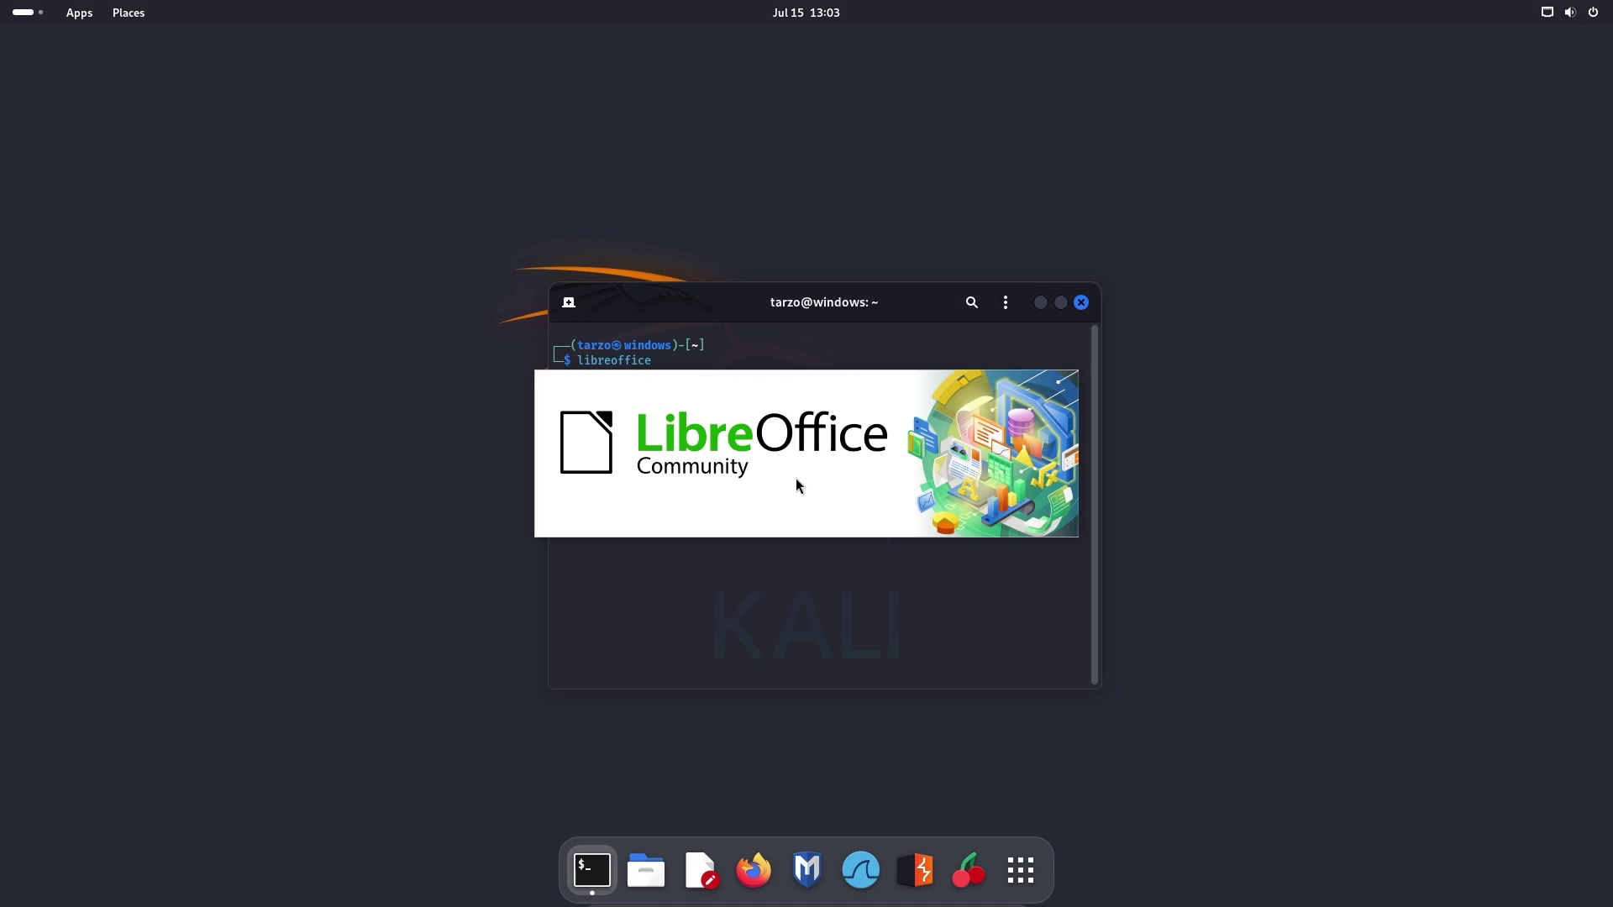
{"action": "left_click", "coordinate": [125, 340]}
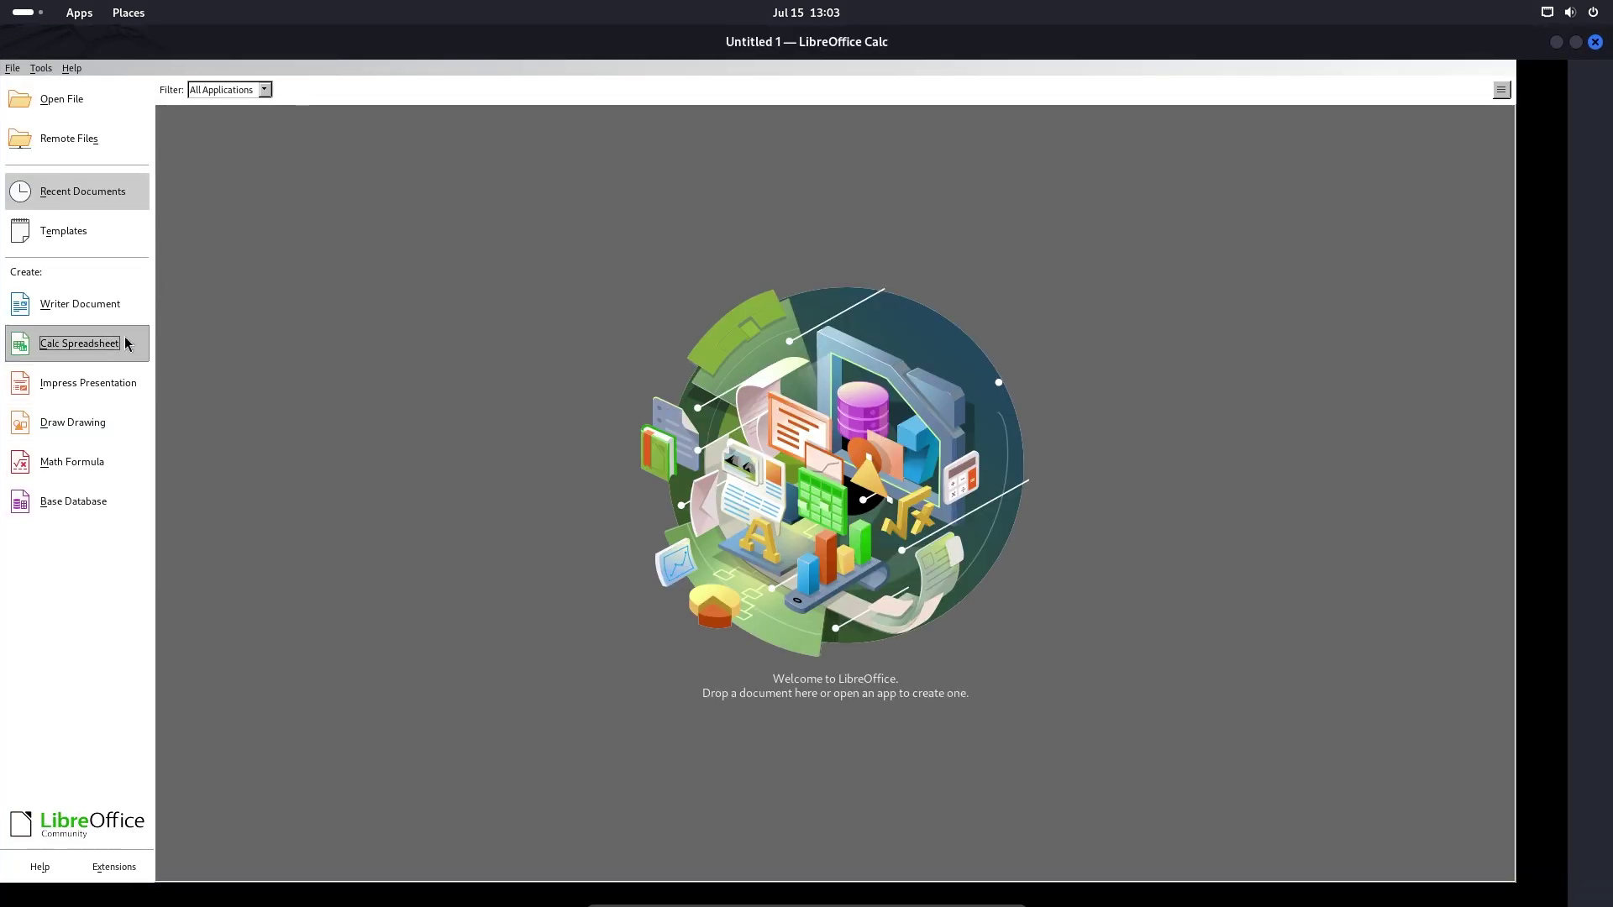
{"action": "left_click", "coordinate": [10, 71]}
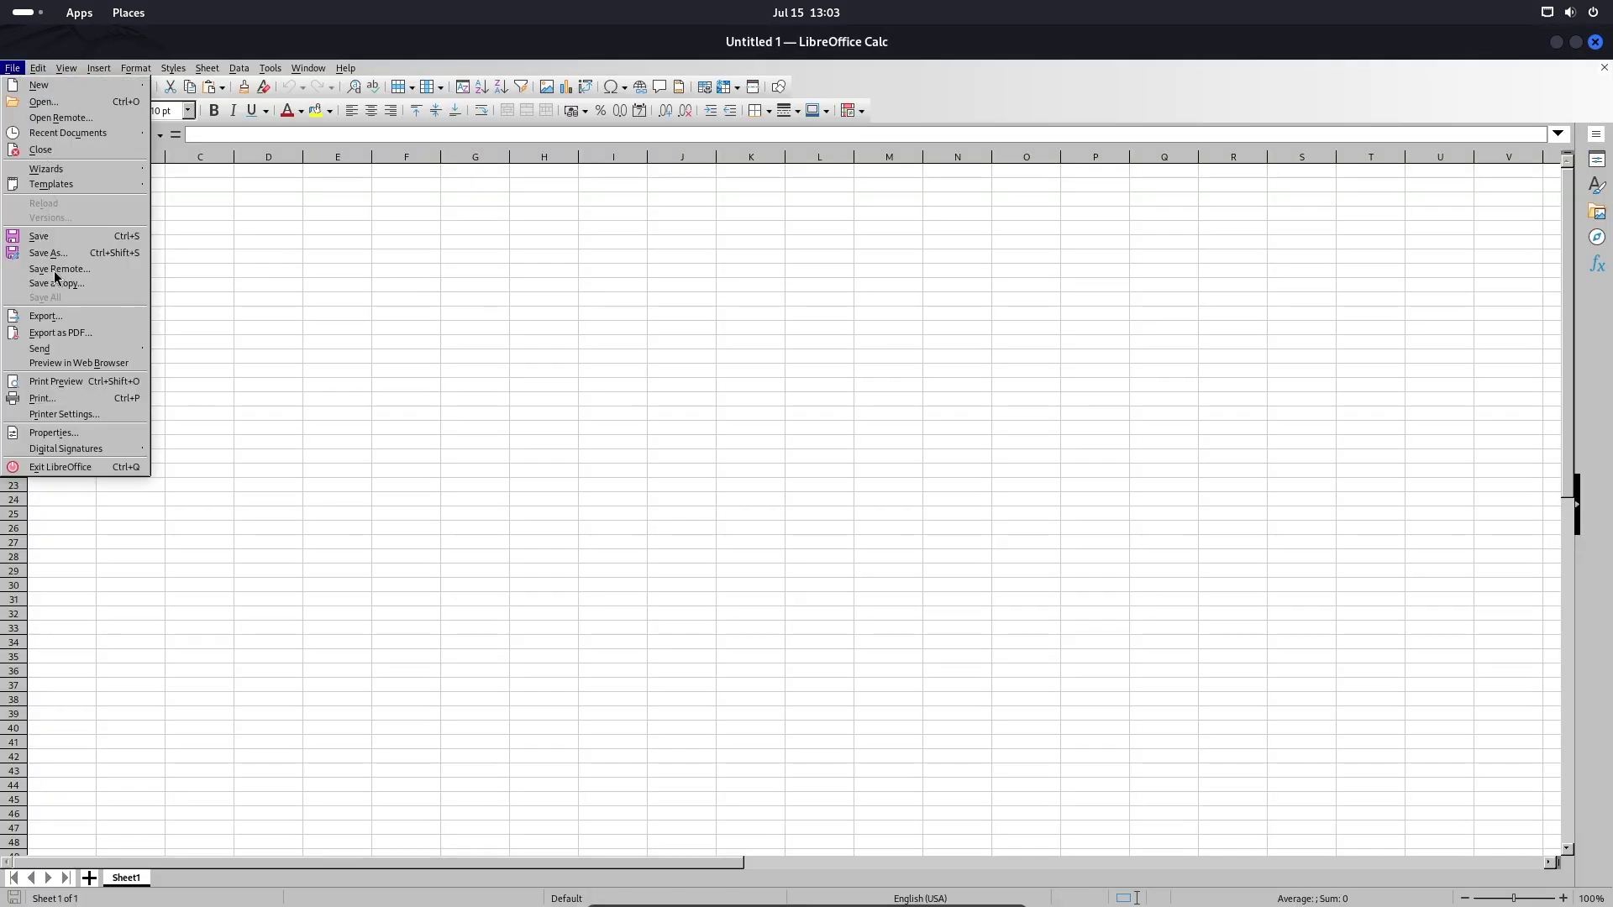
{"action": "left_click", "coordinate": [58, 240]}
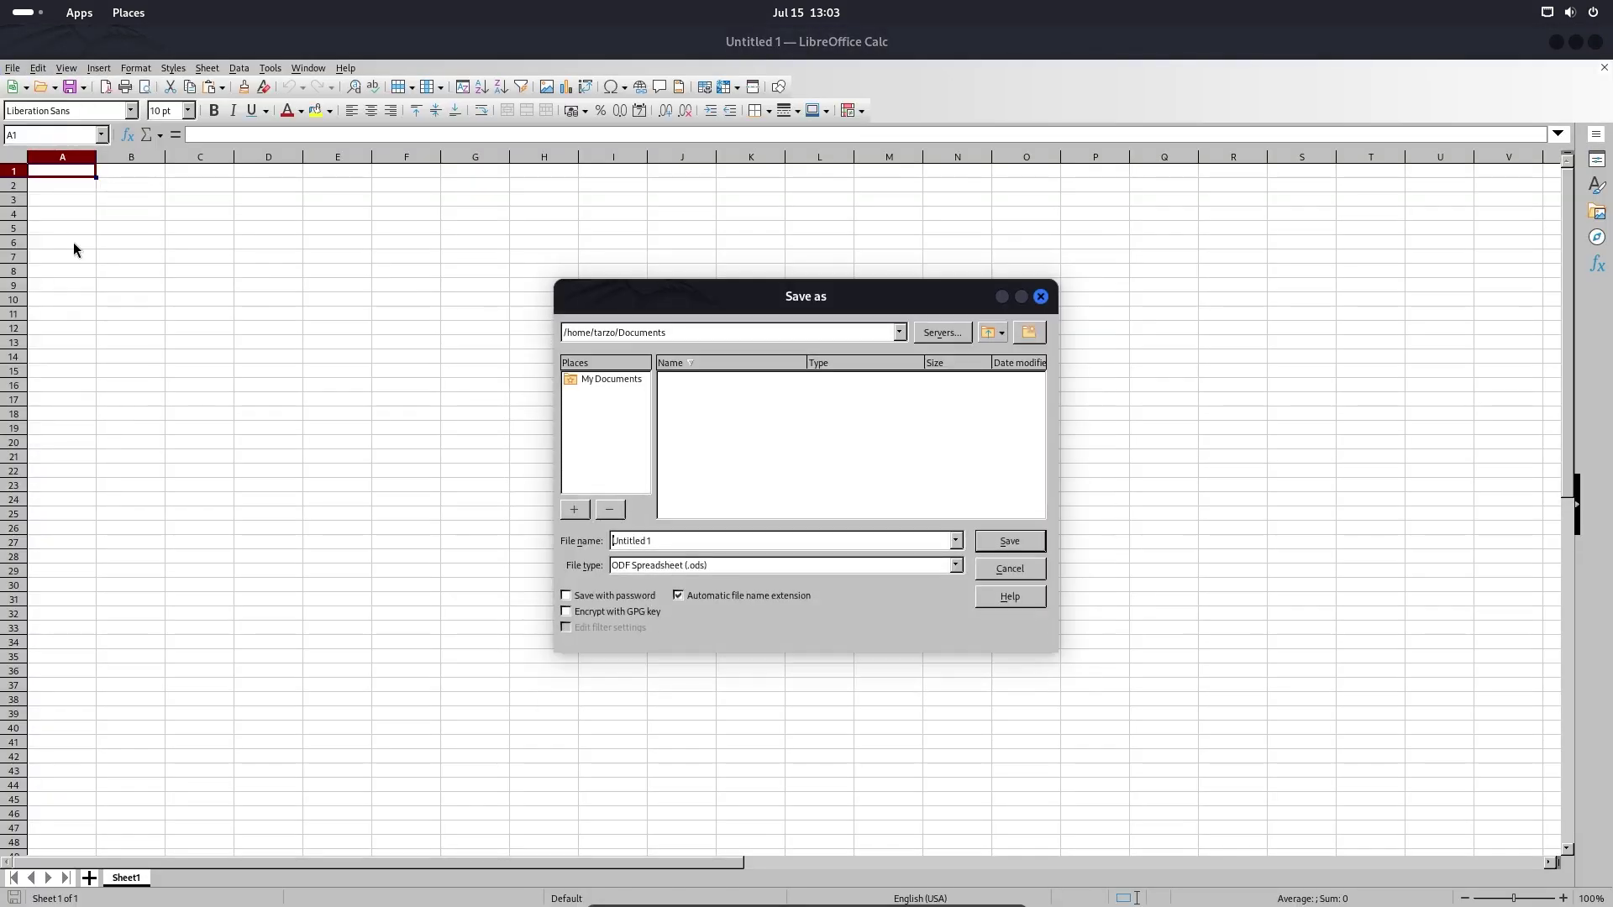
{"action": "left_click", "coordinate": [956, 566]}
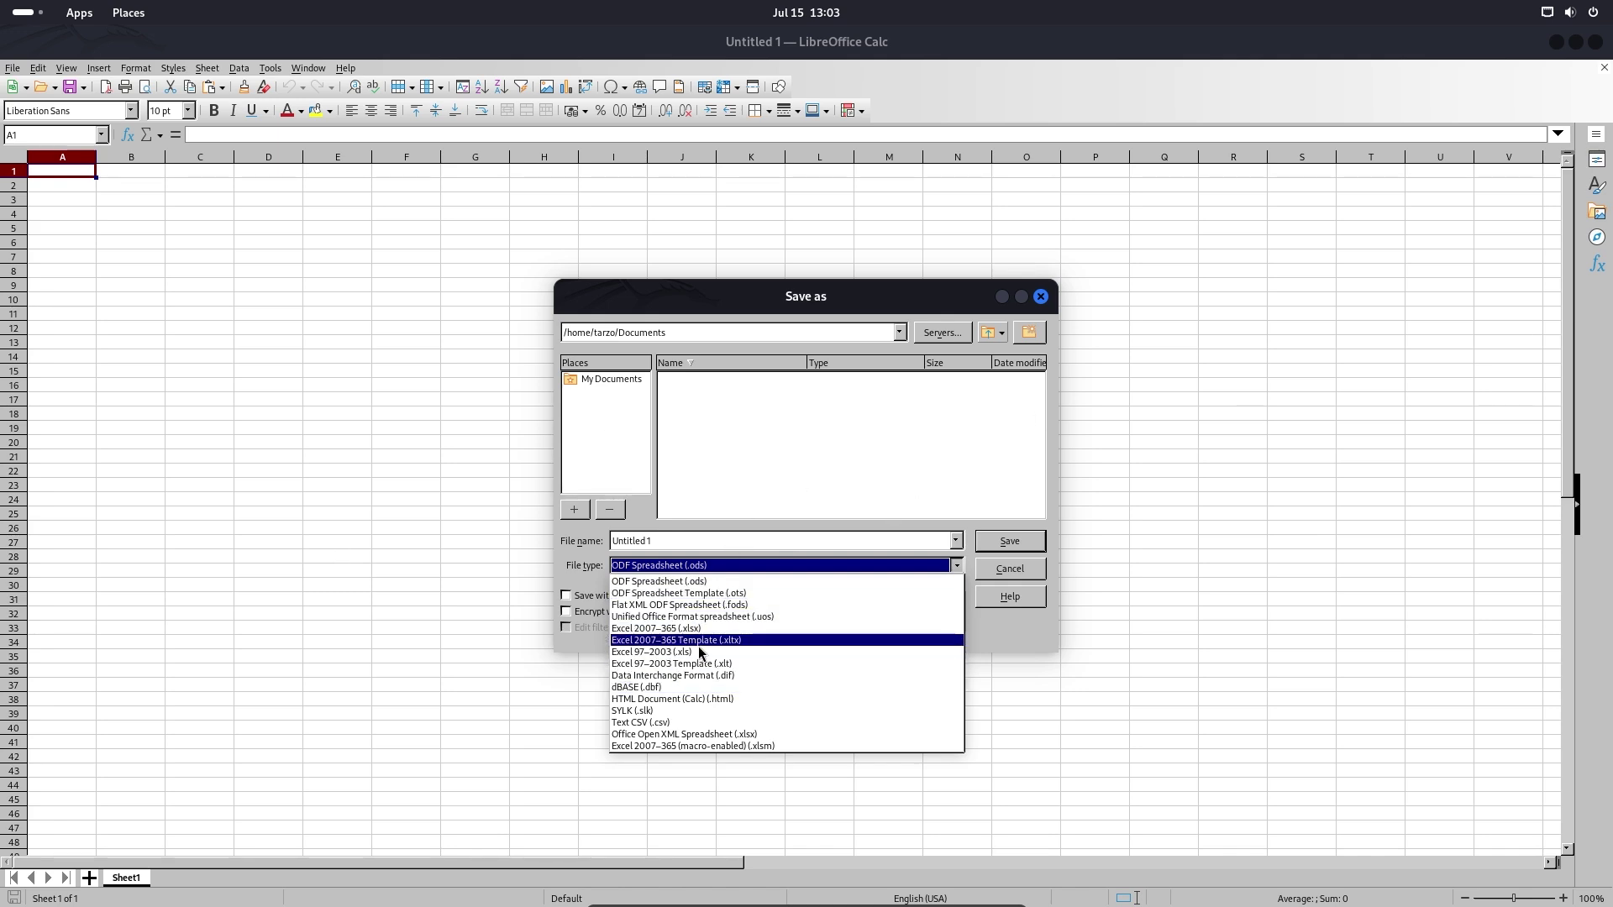
{"action": "left_click", "coordinate": [1040, 296]}
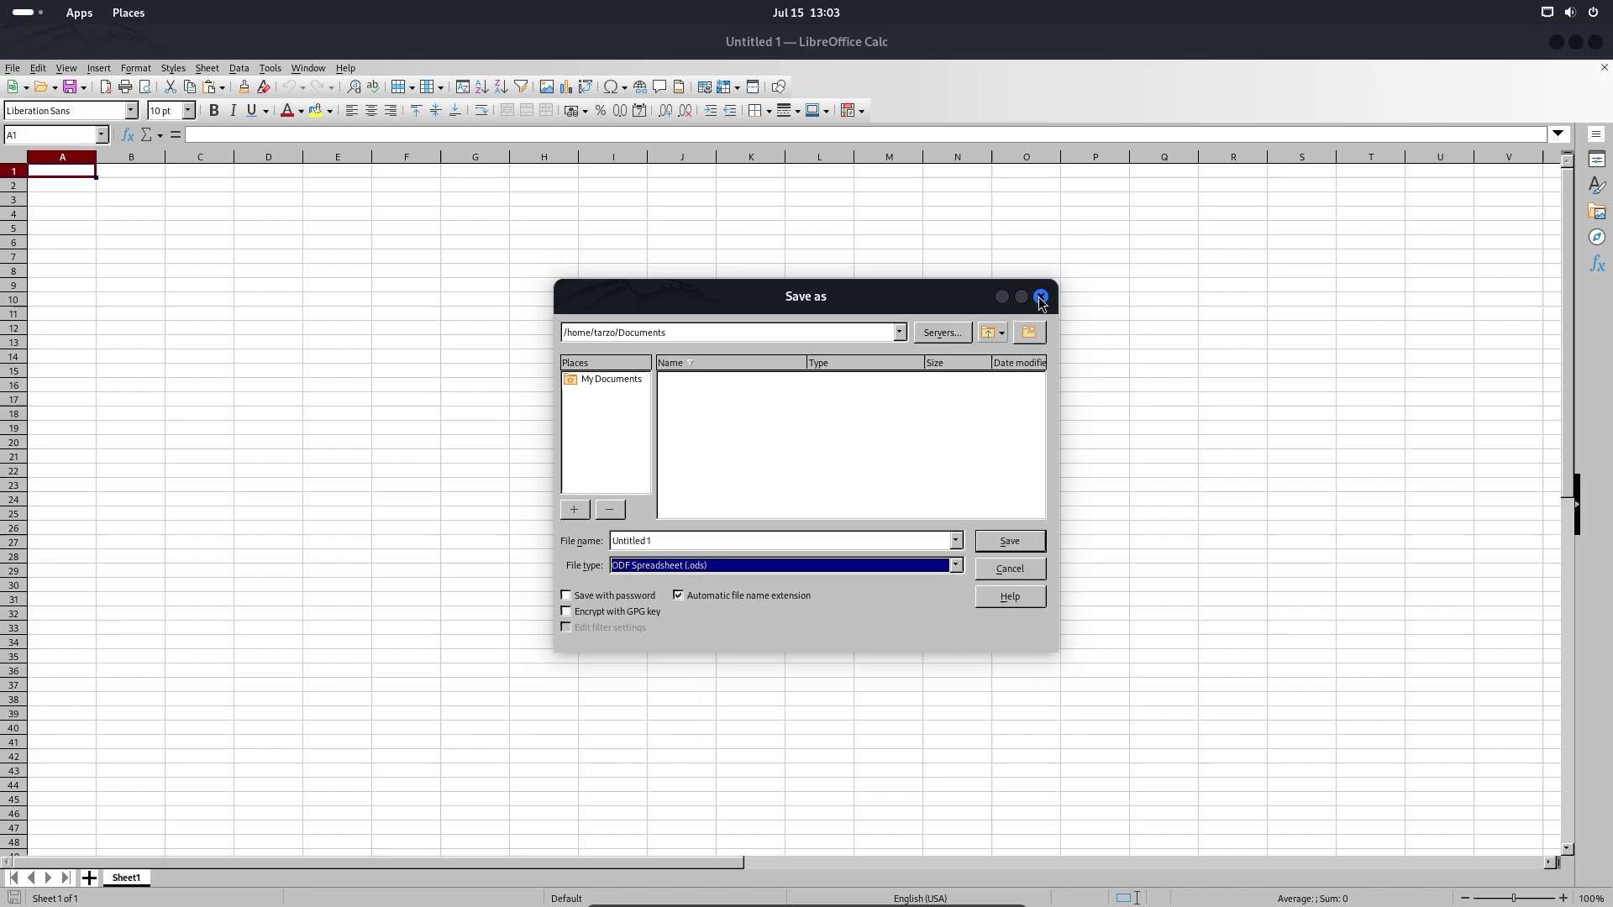
{"action": "left_click", "coordinate": [1040, 296]}
Step: Close the Calc spreadsheet window and the terminal, leaving the empty Kali desktop
{"action": "left_click", "coordinate": [1600, 44]}
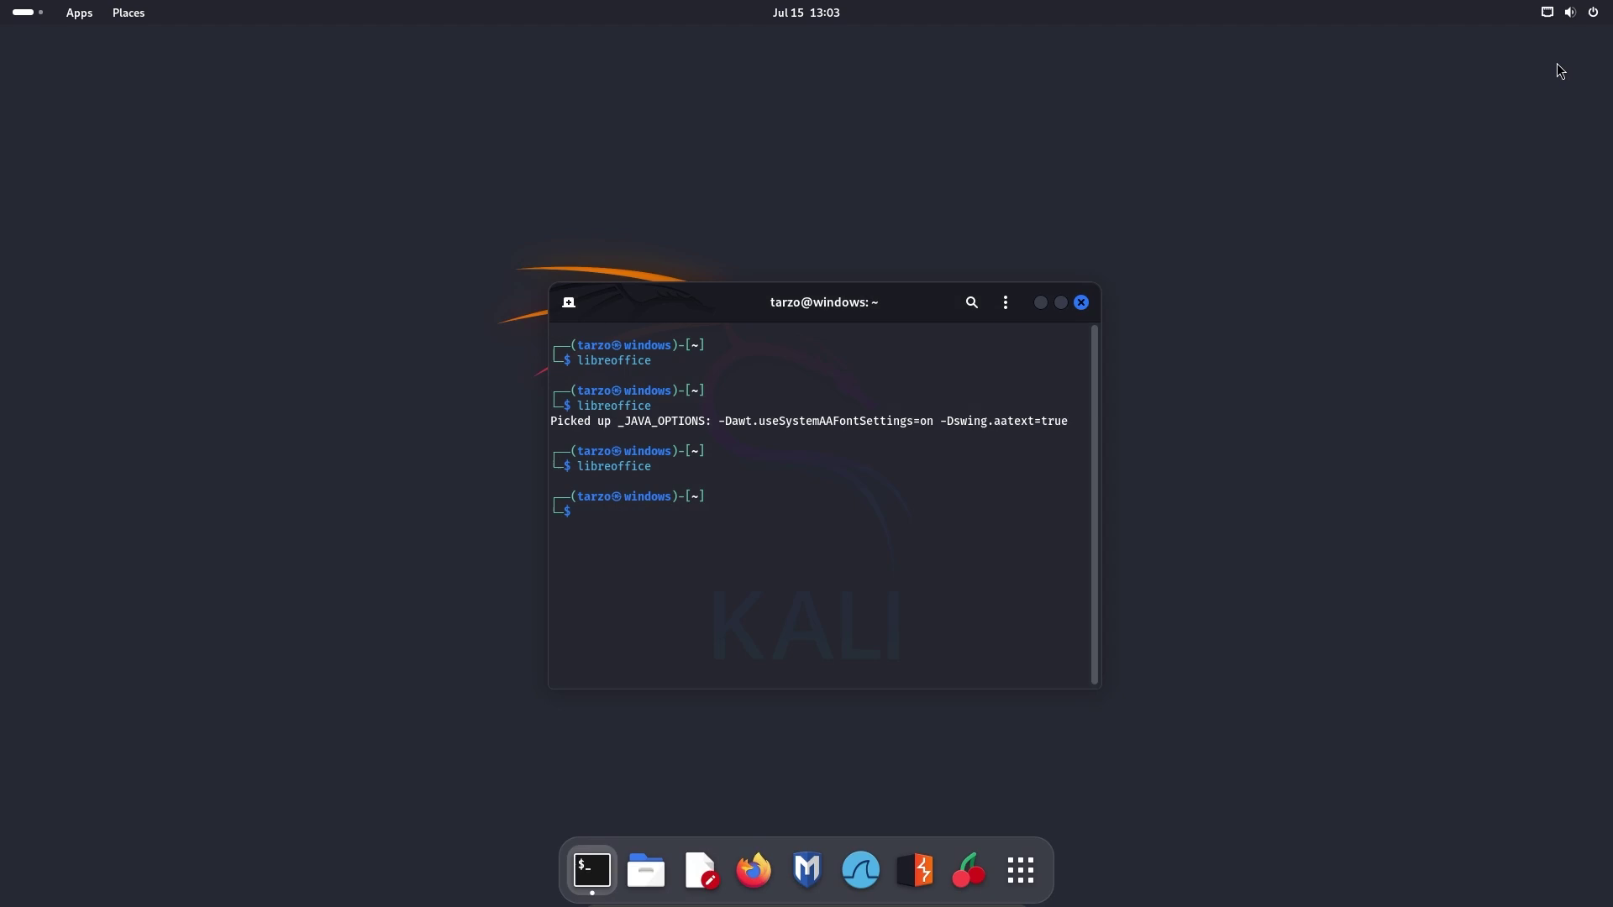
{"action": "left_click", "coordinate": [1081, 304]}
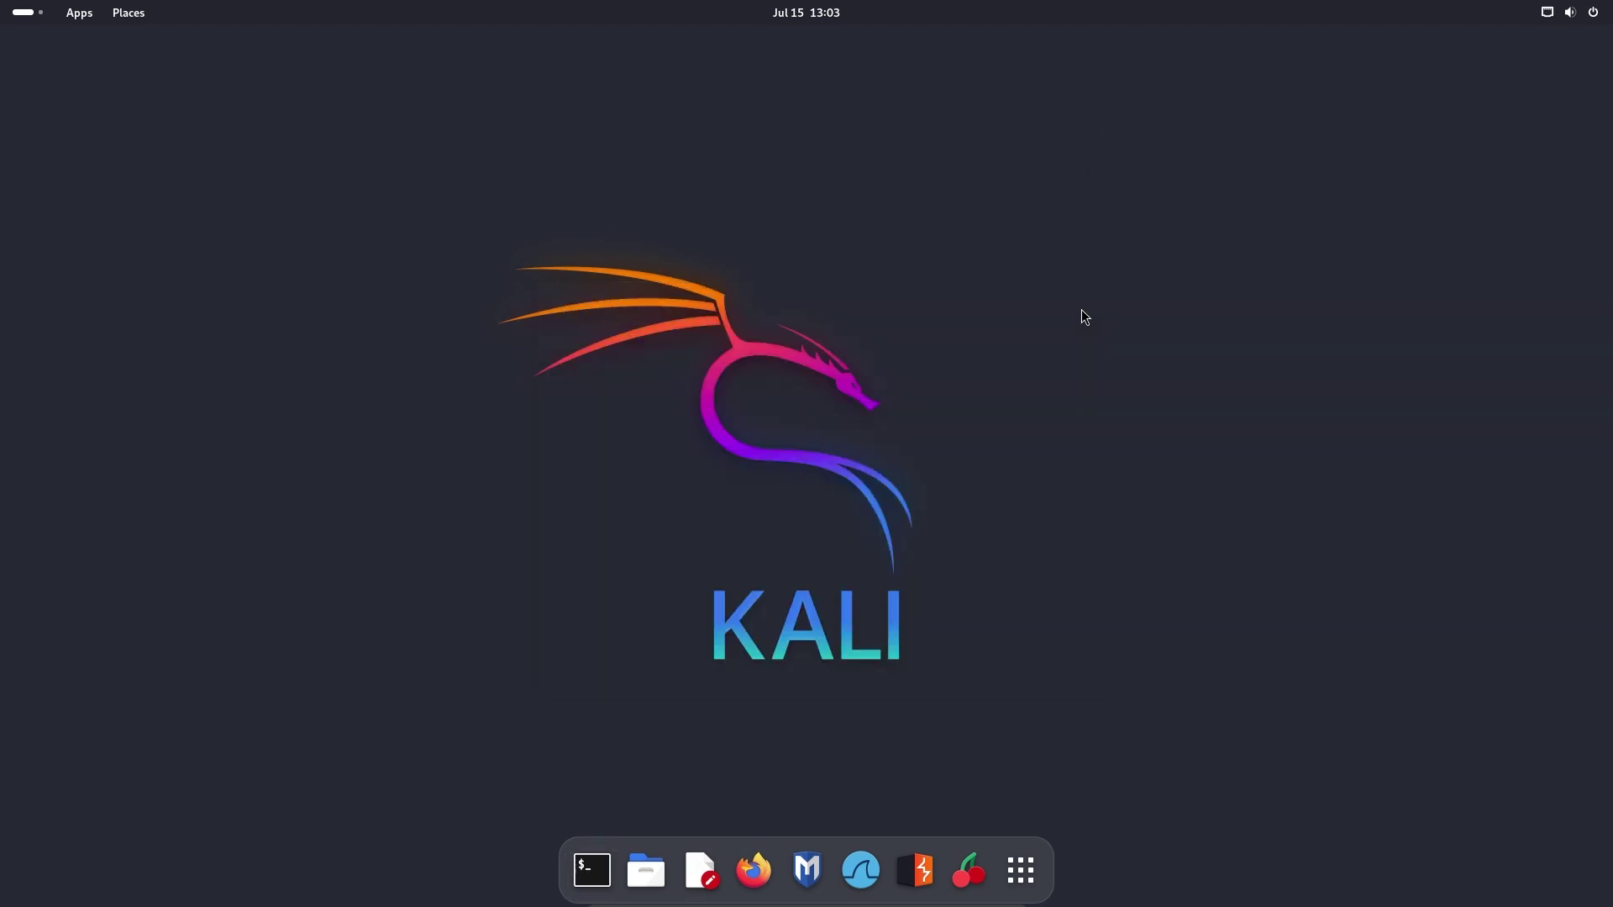